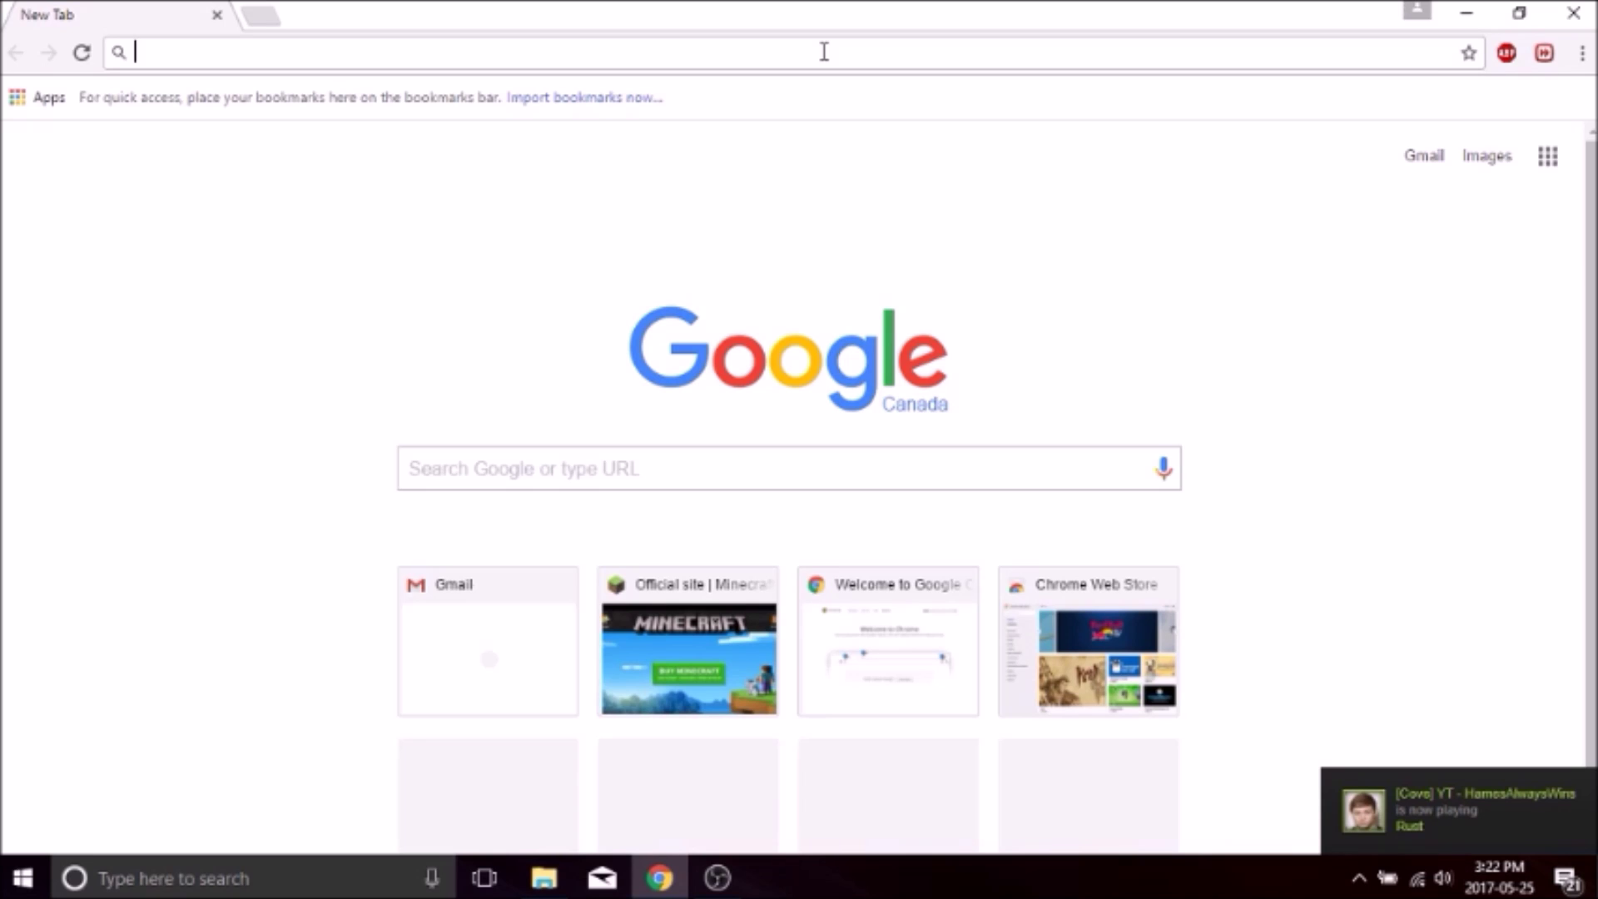
text(stee)
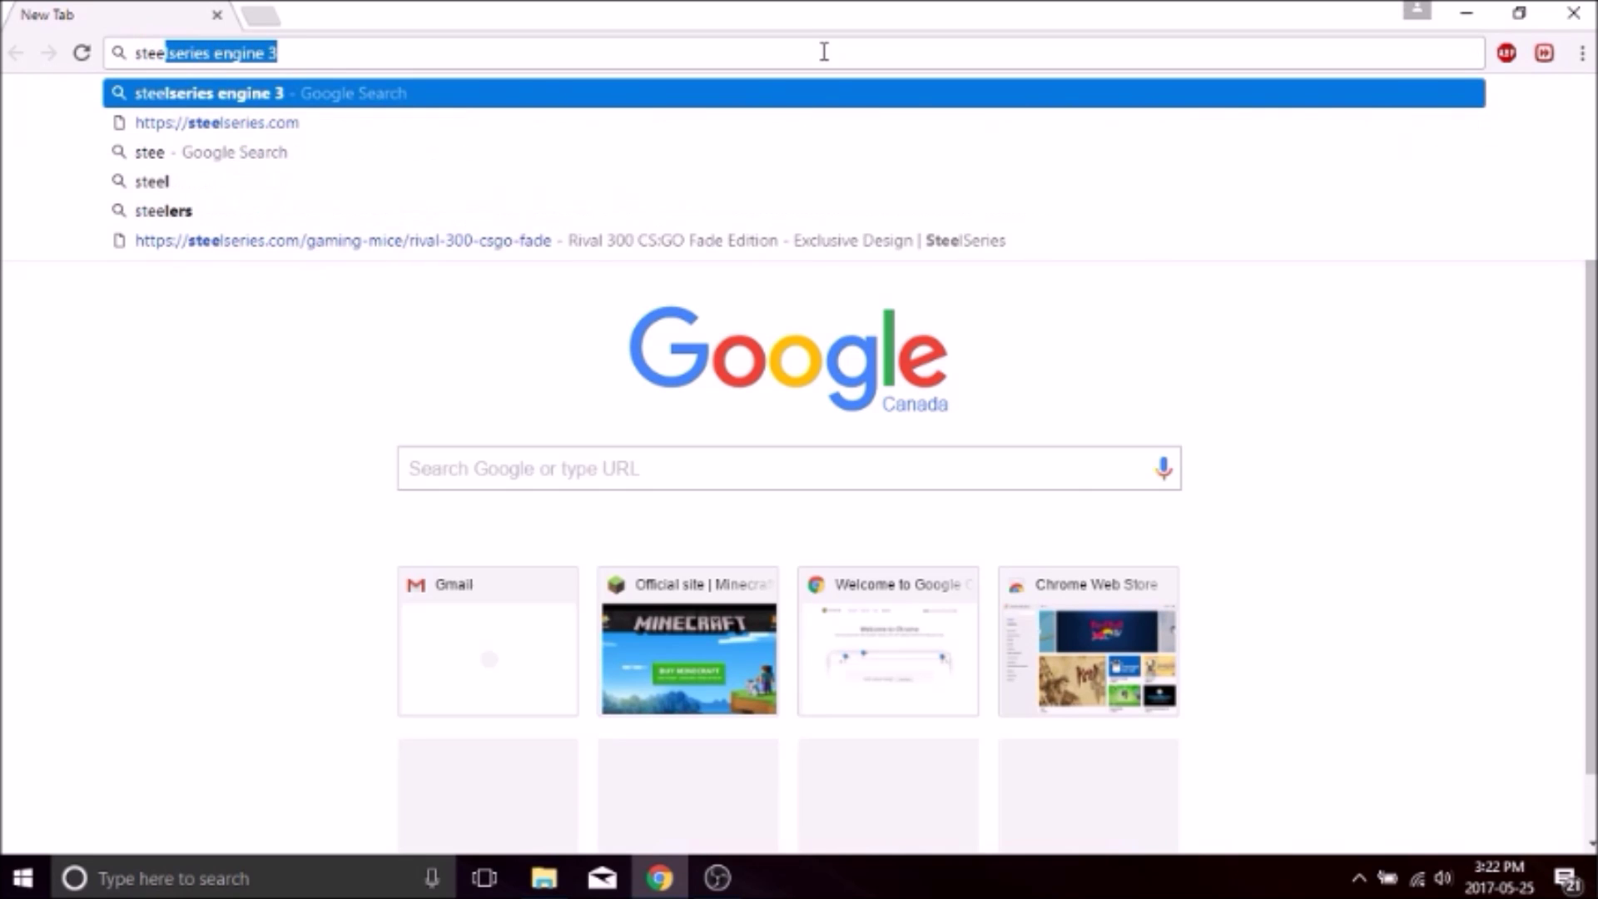
text(l)
Search Google for 'steelseries engine 3' and open the official steelseries.com/engine page.
key(Down)
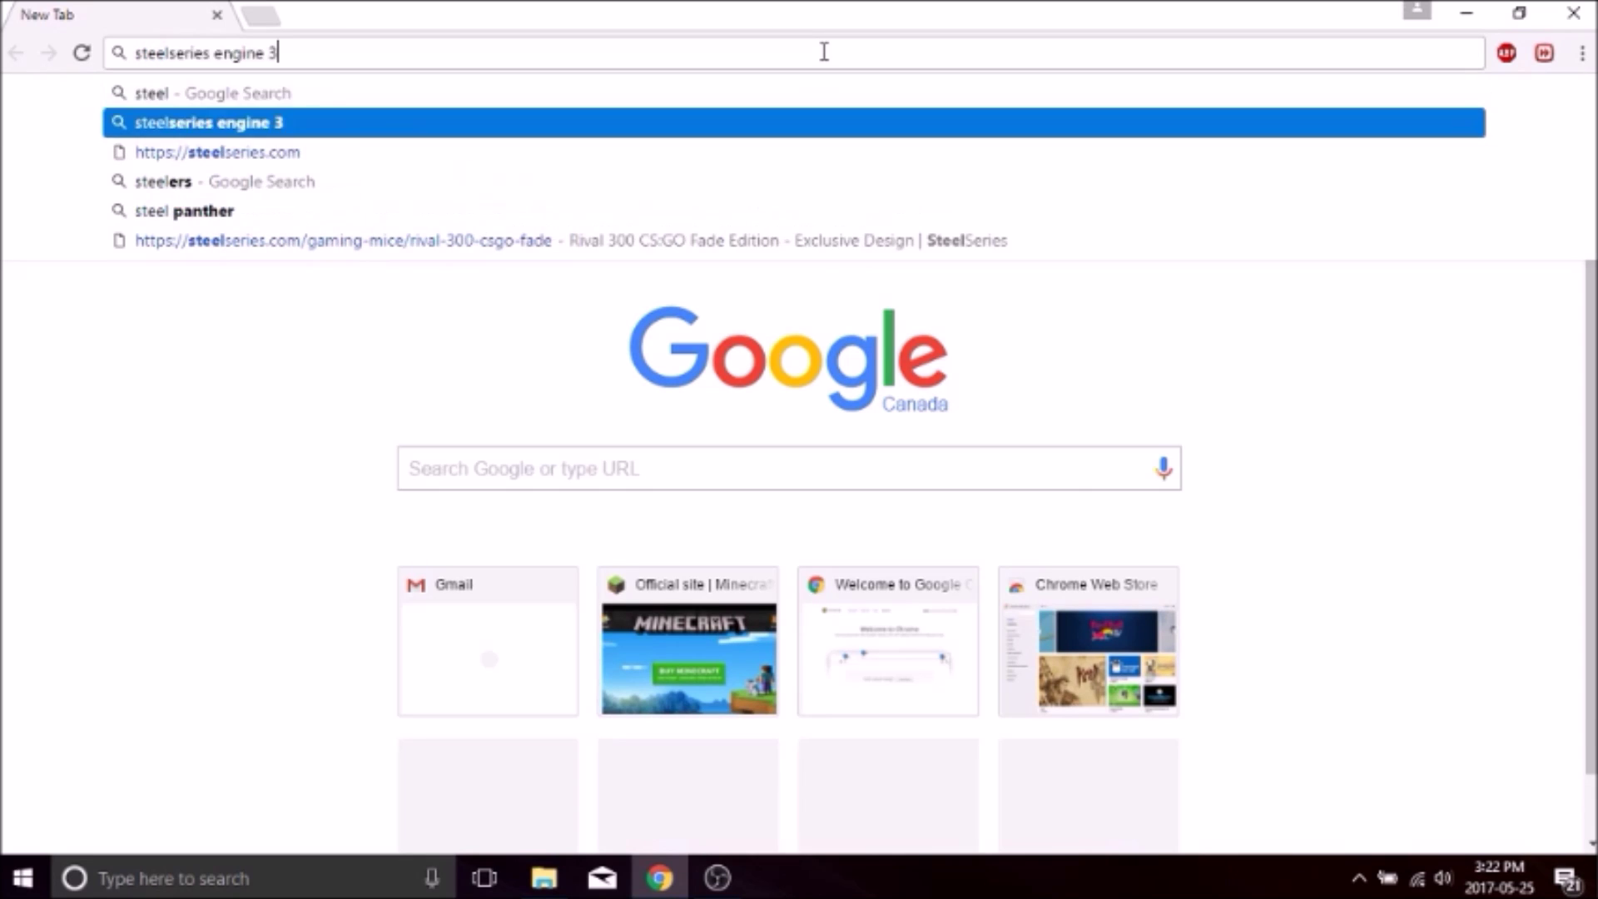
key(Return)
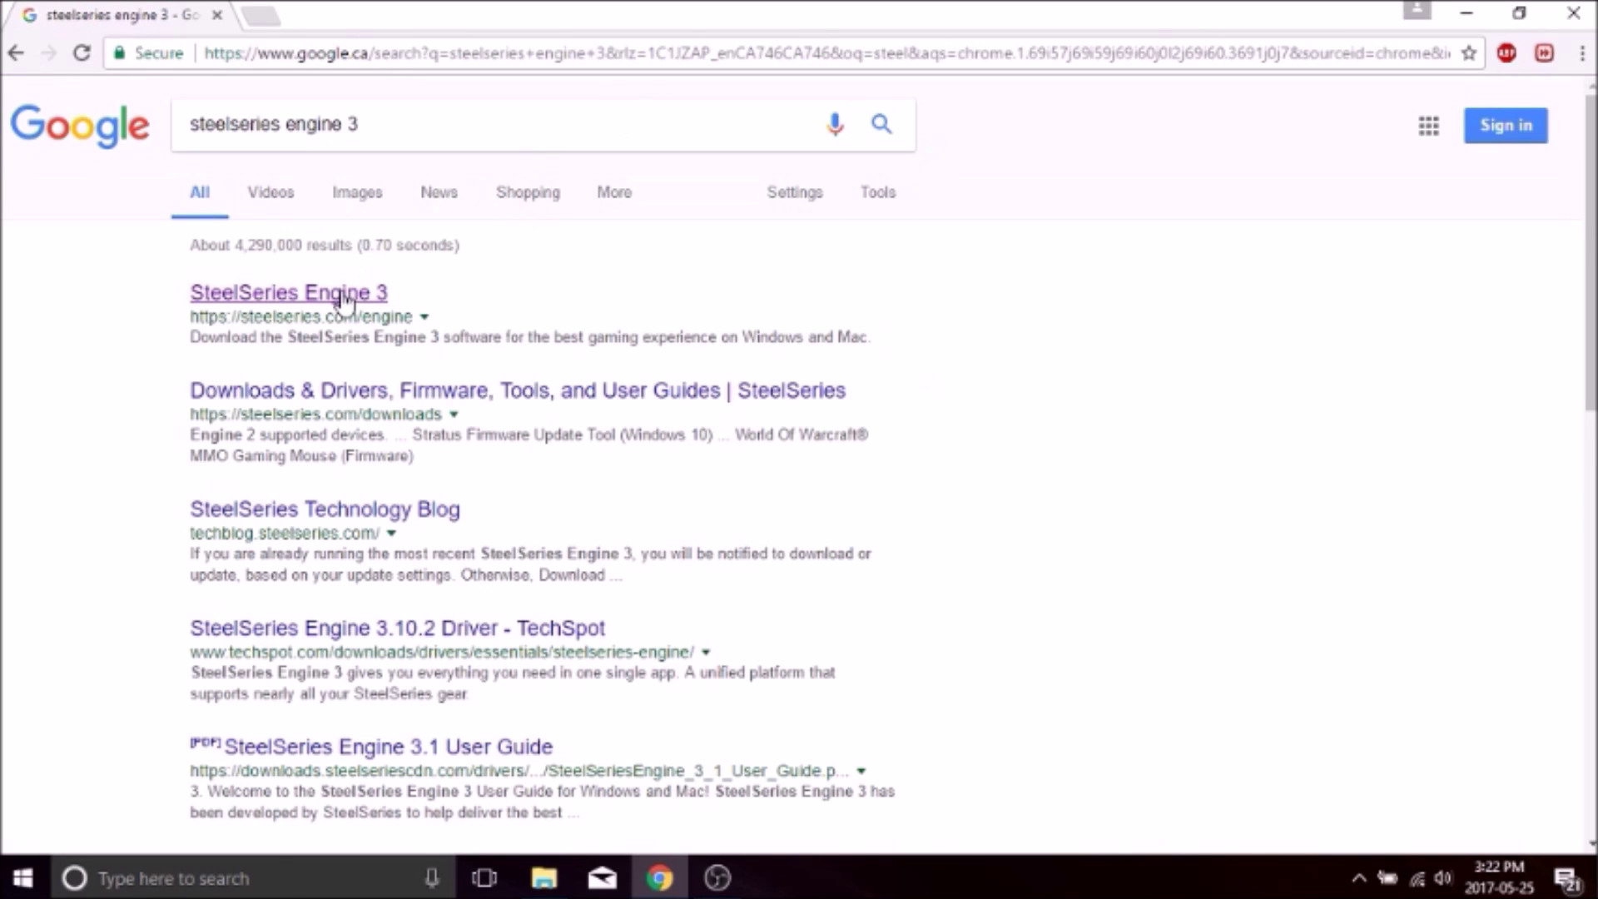
click(244, 292)
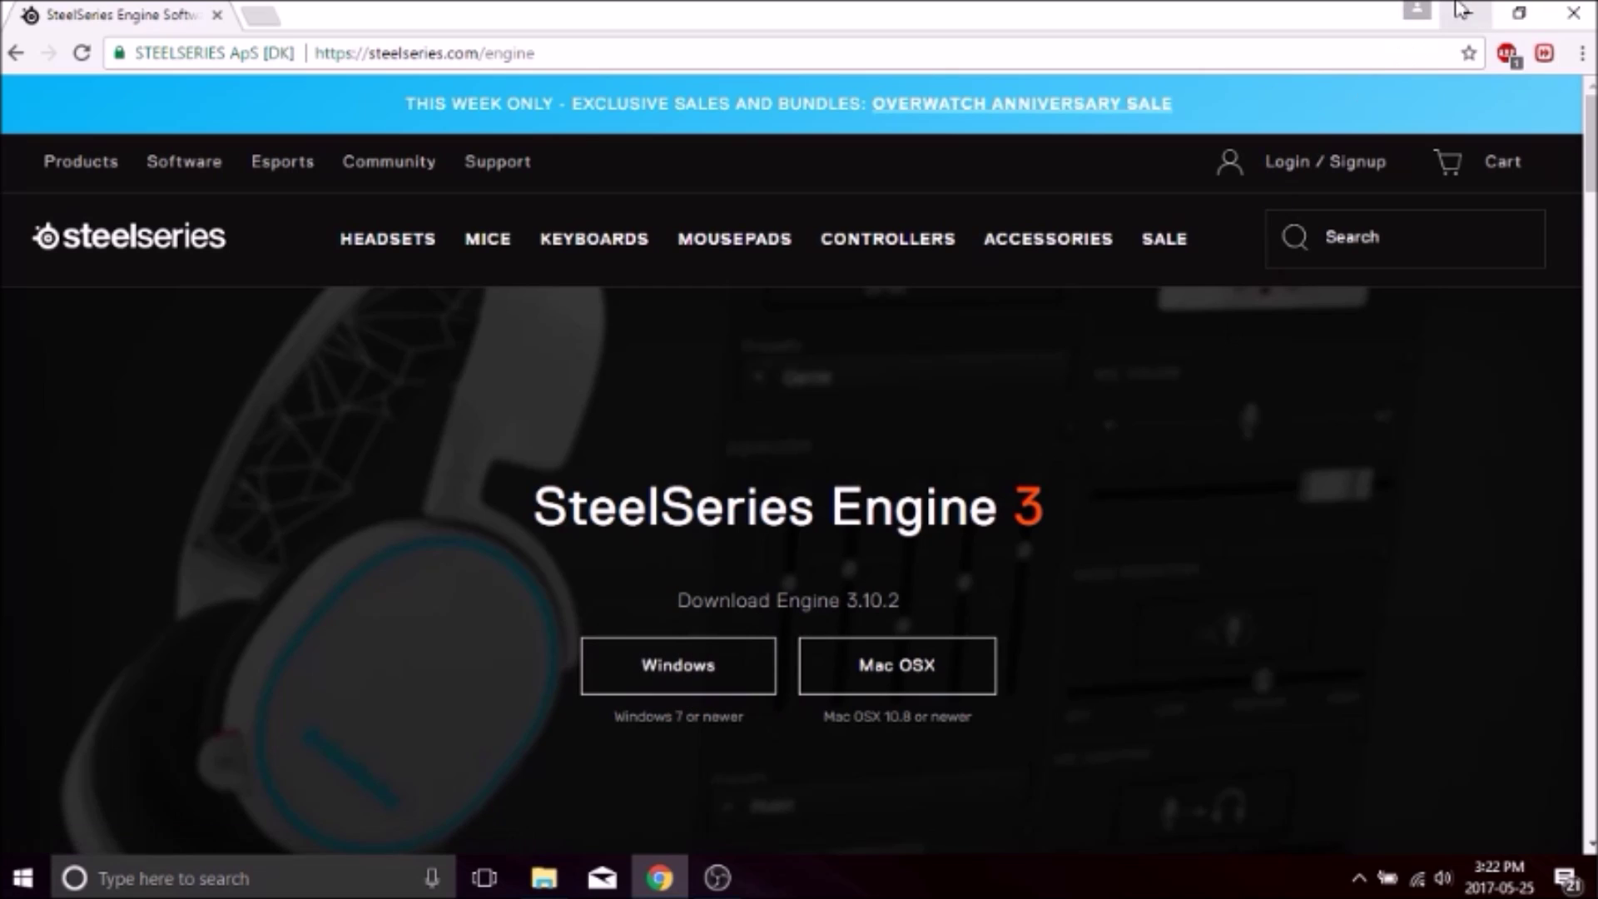
Start downloading the Windows installer of SteelSeries Engine 3.
click(712, 674)
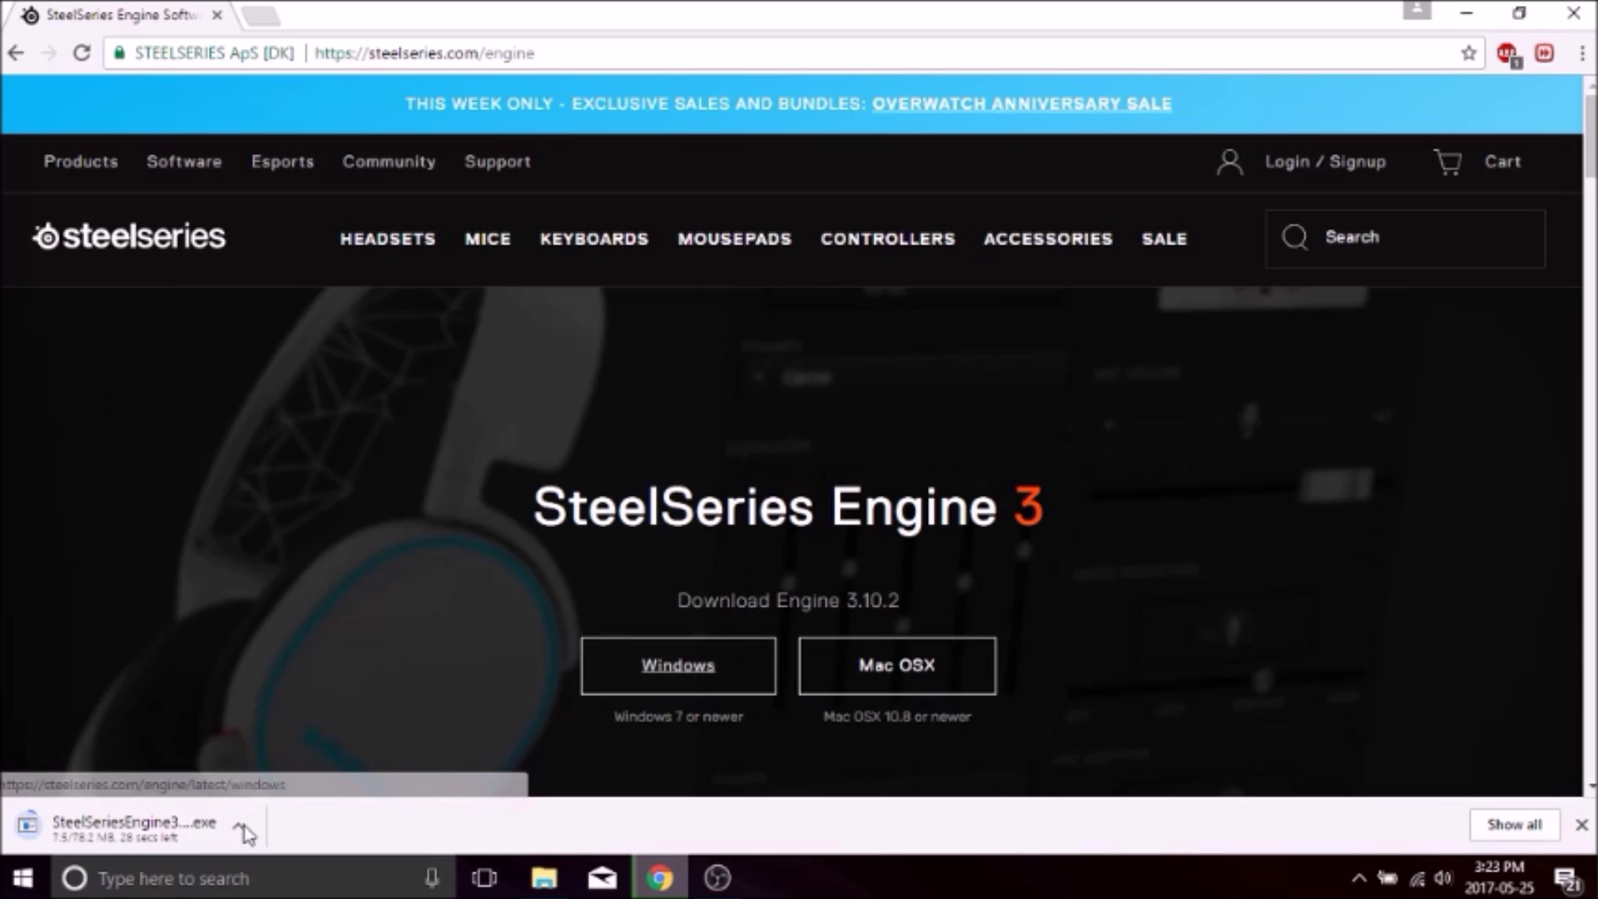
click(242, 829)
click(331, 841)
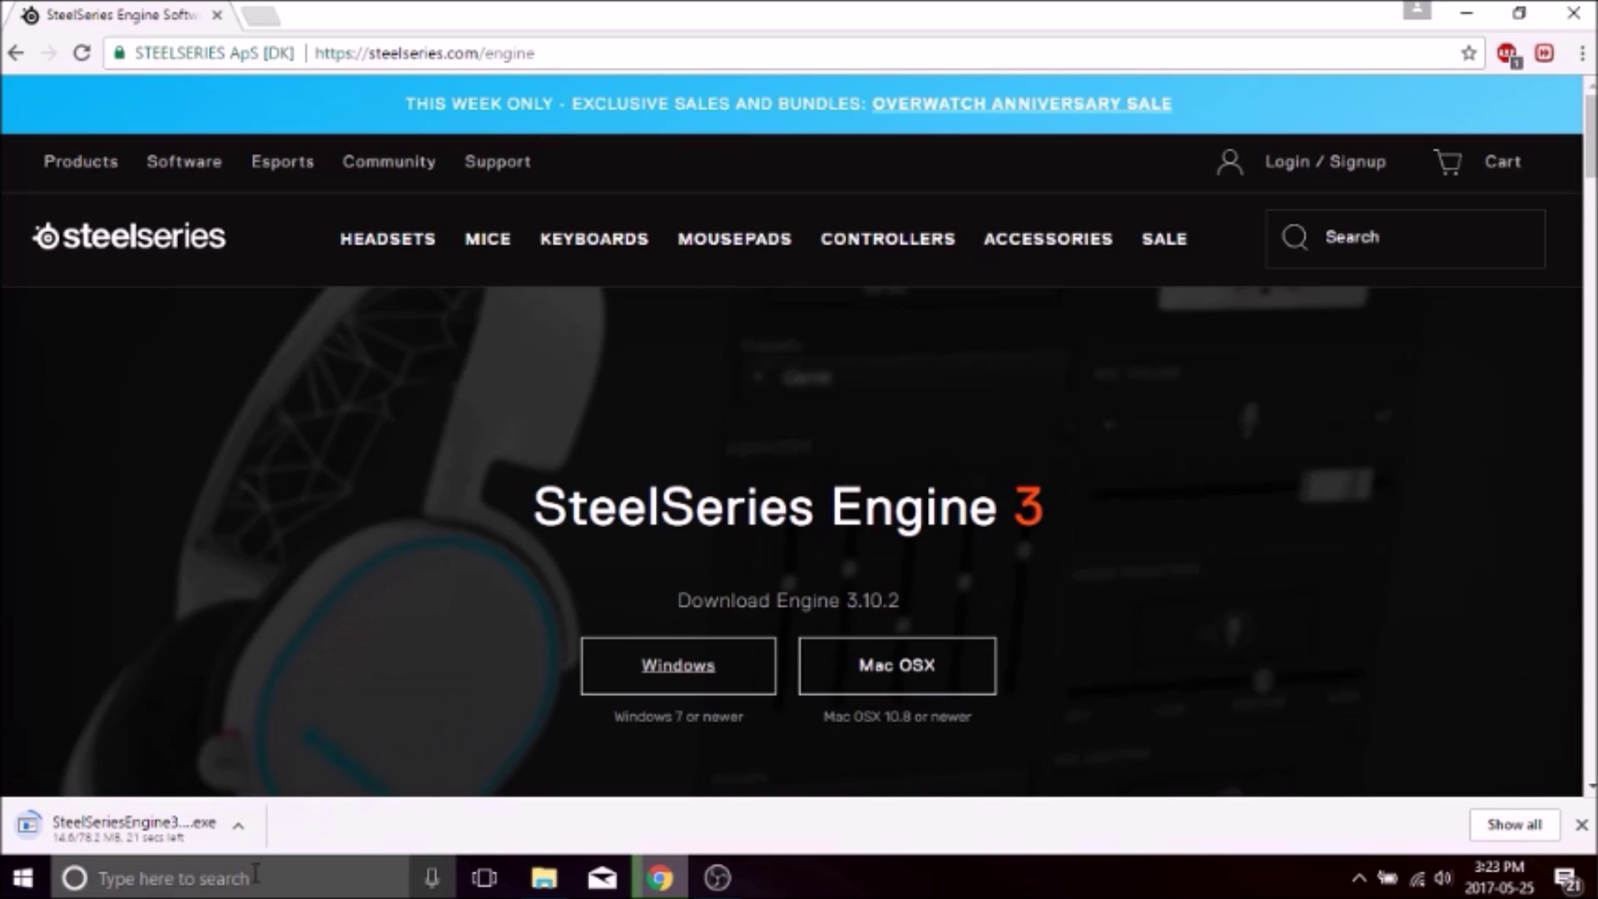
click(543, 877)
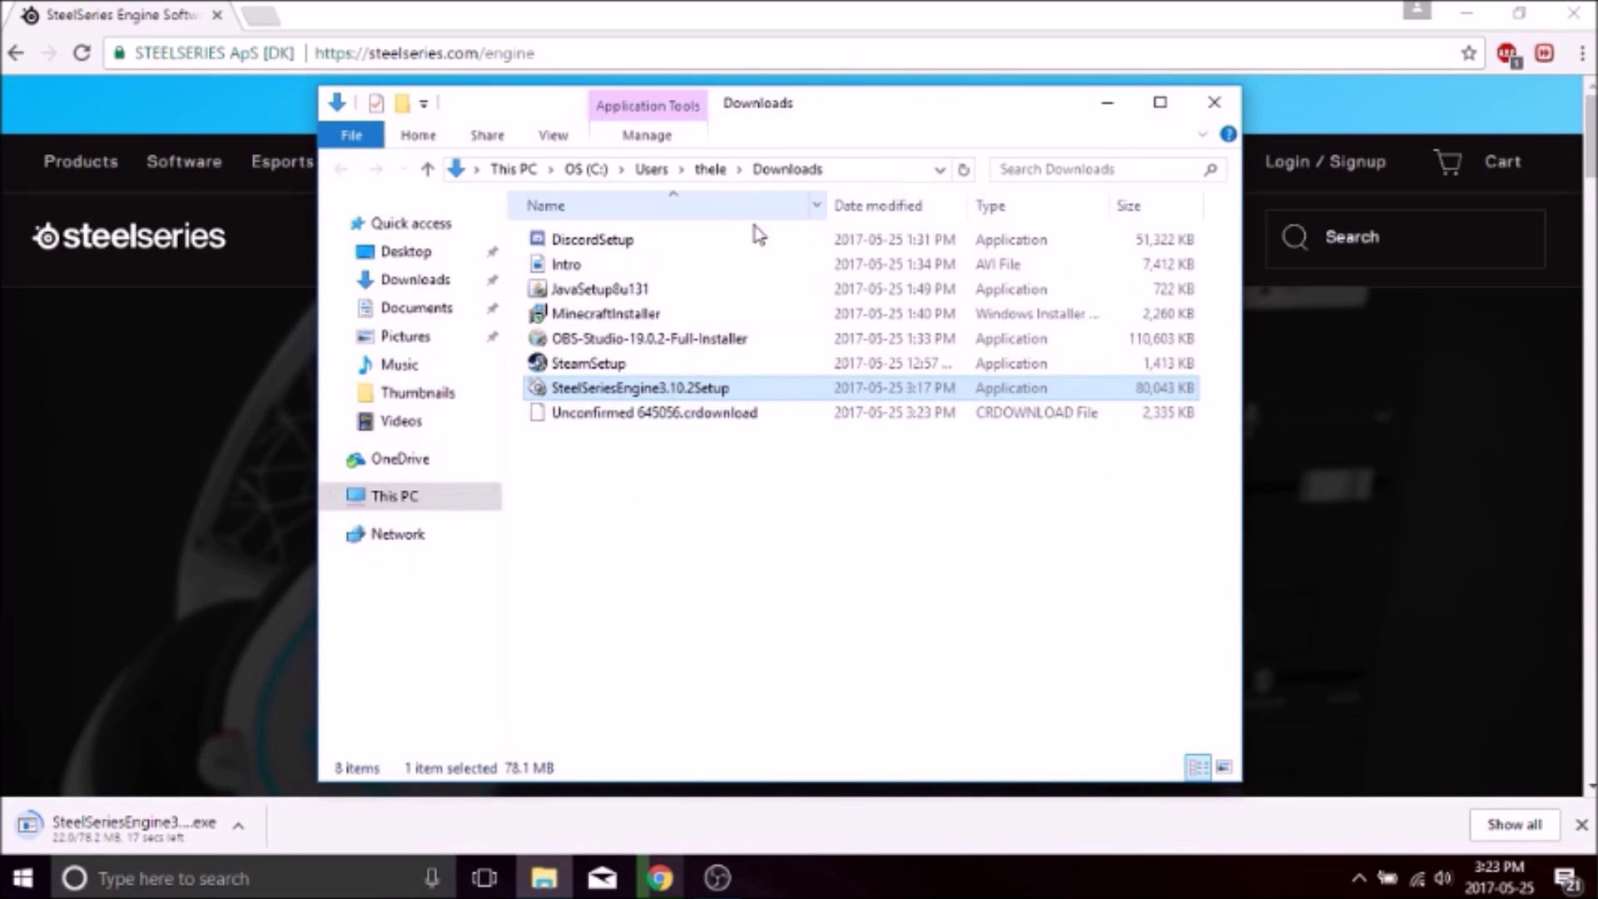
click(786, 540)
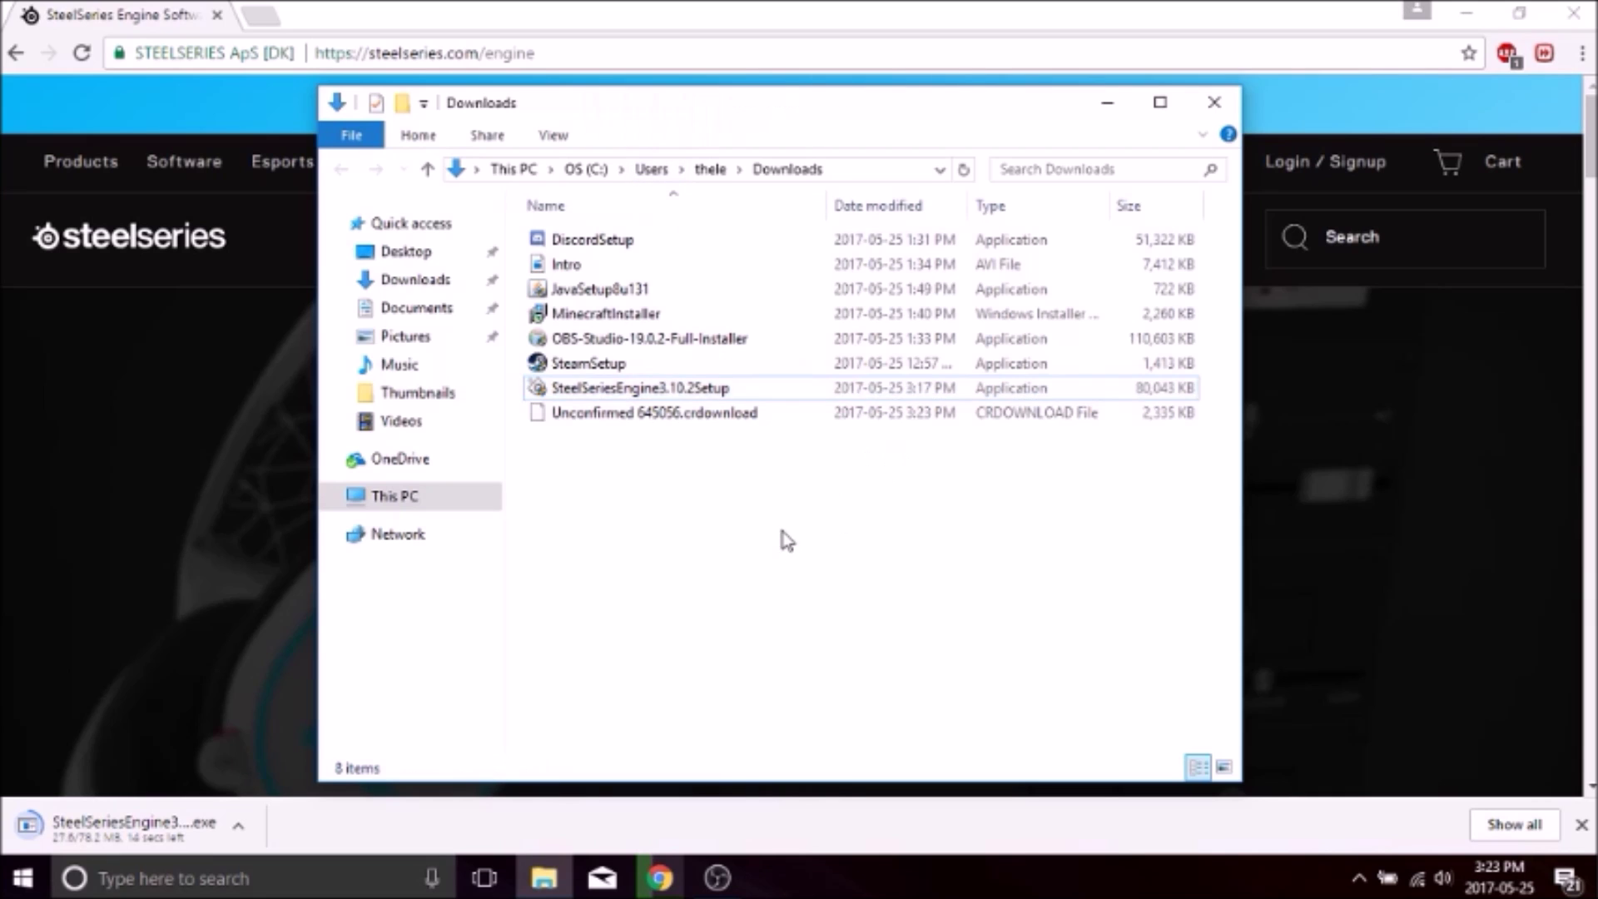
right_click(754, 394)
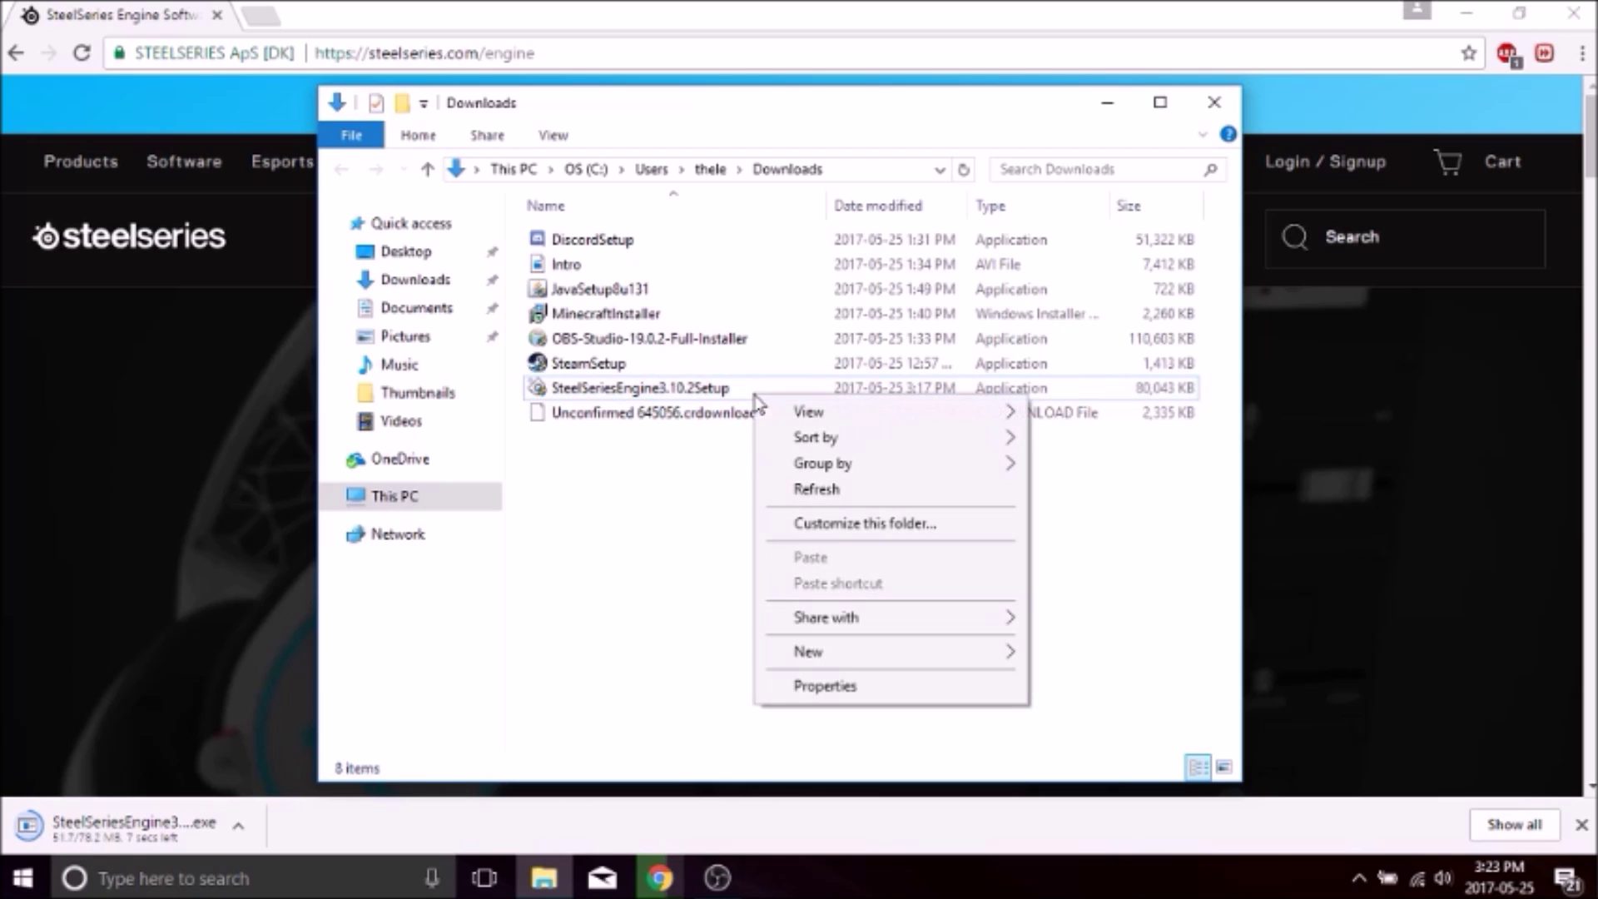
click(652, 496)
click(699, 395)
right_click(694, 387)
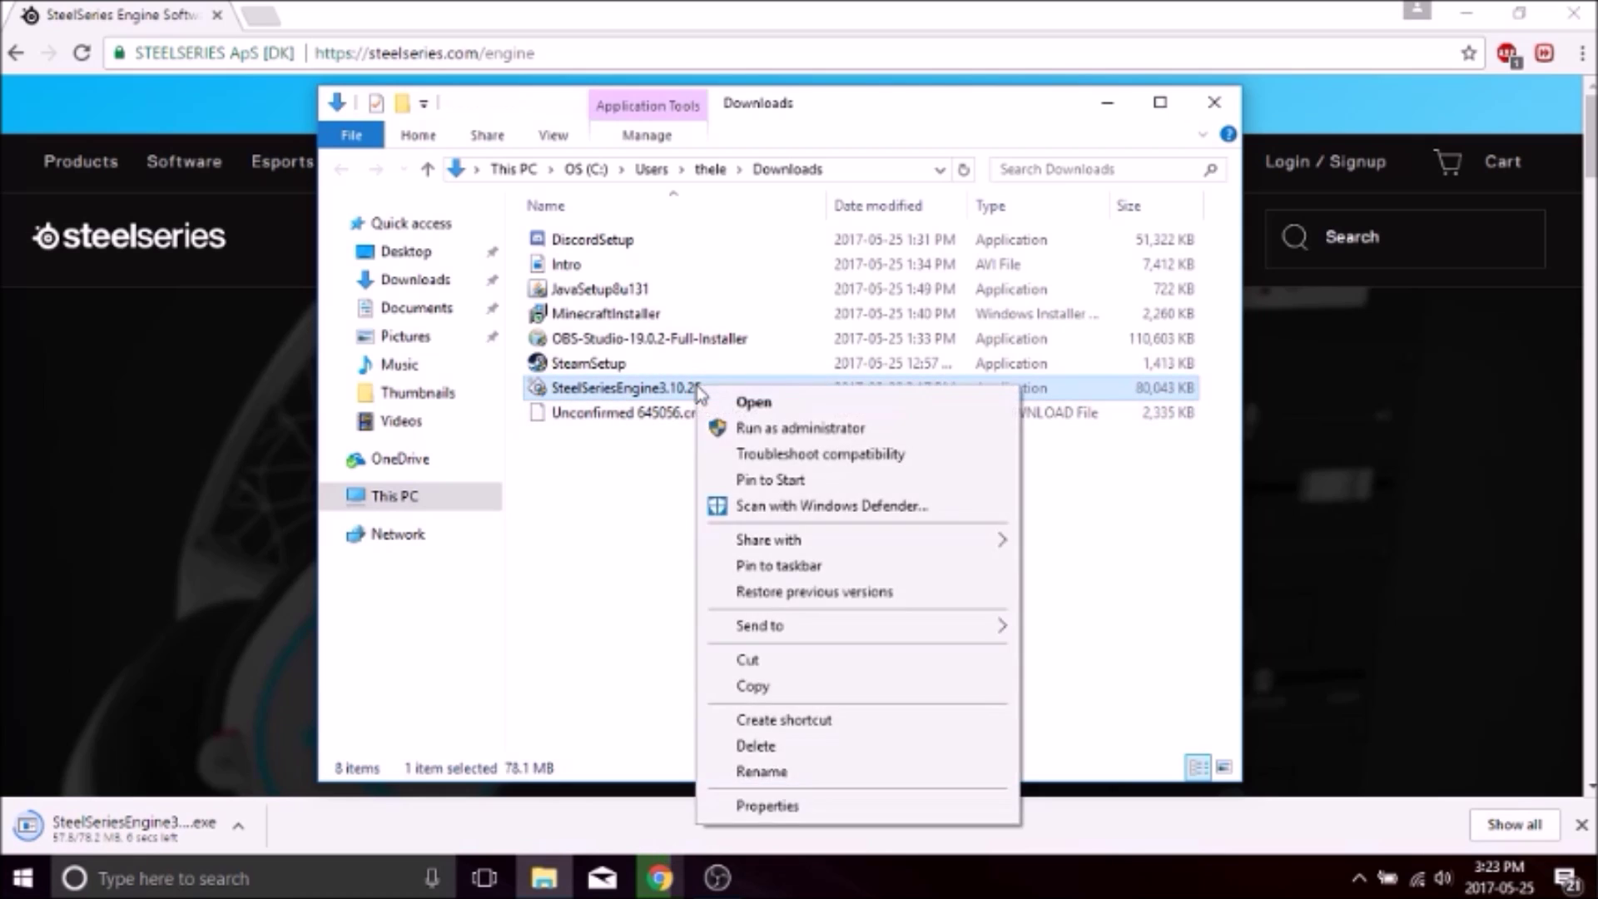
click(630, 574)
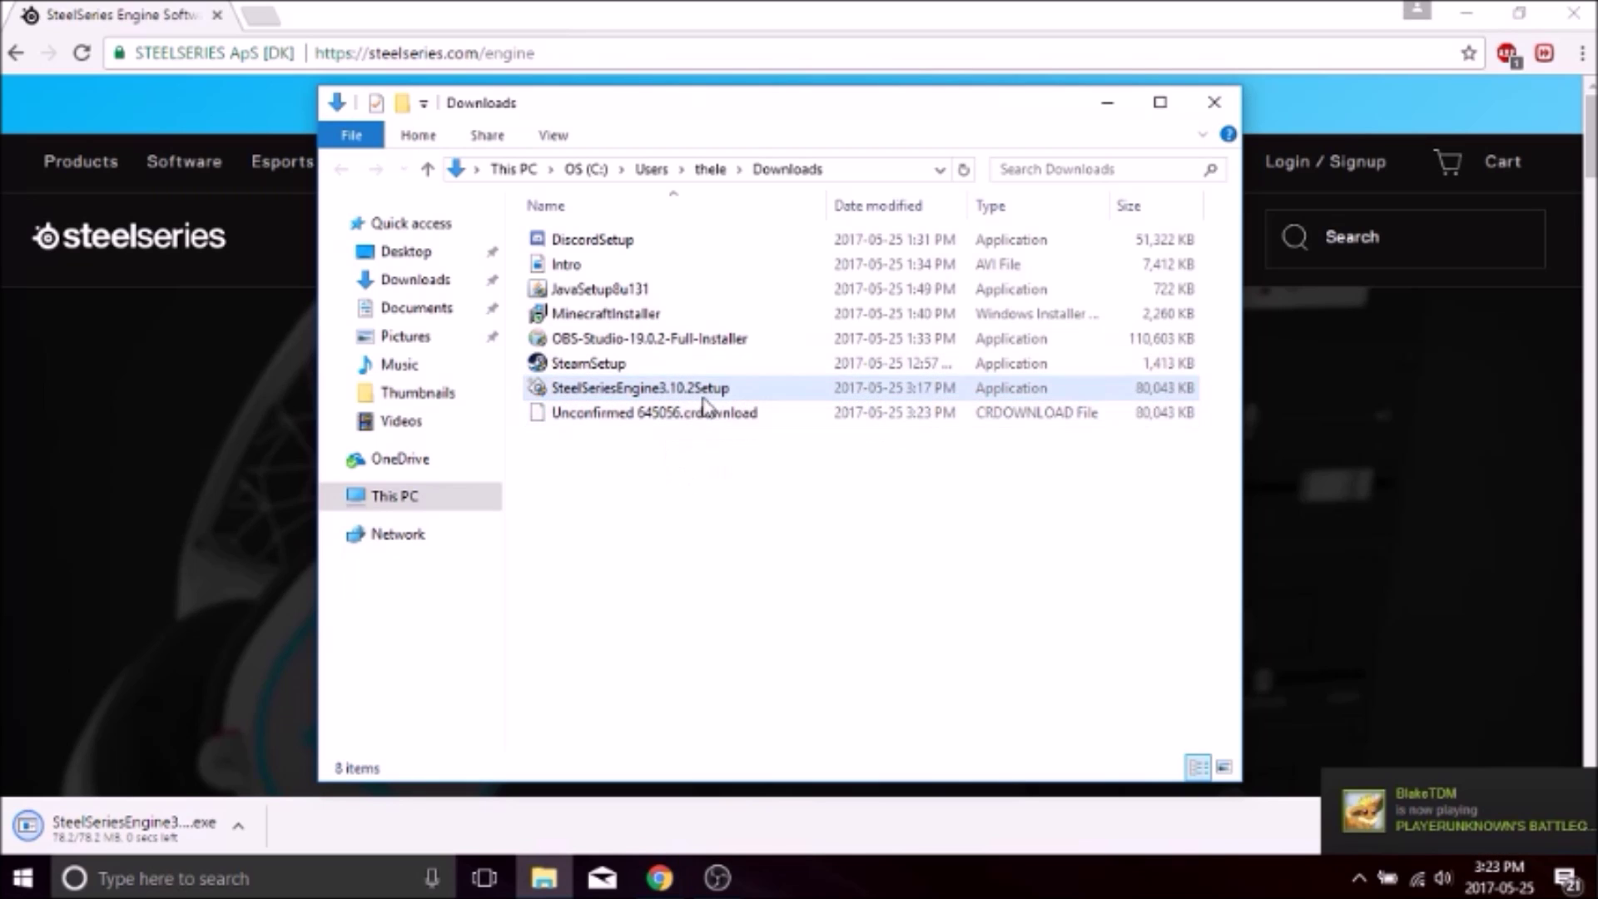
click(1109, 104)
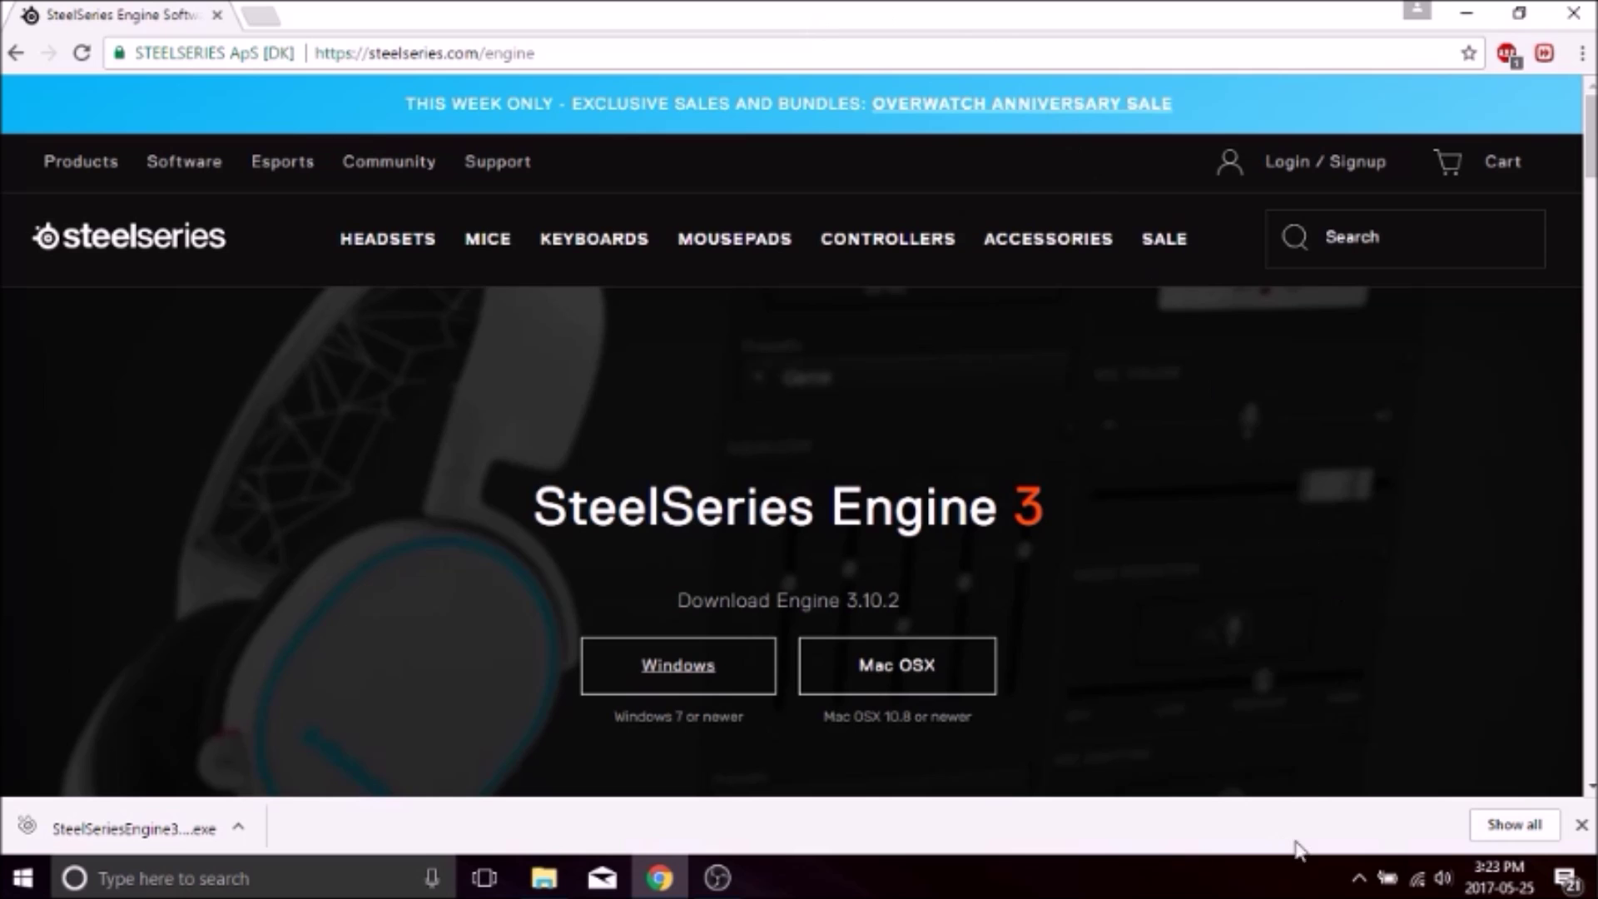
click(1357, 878)
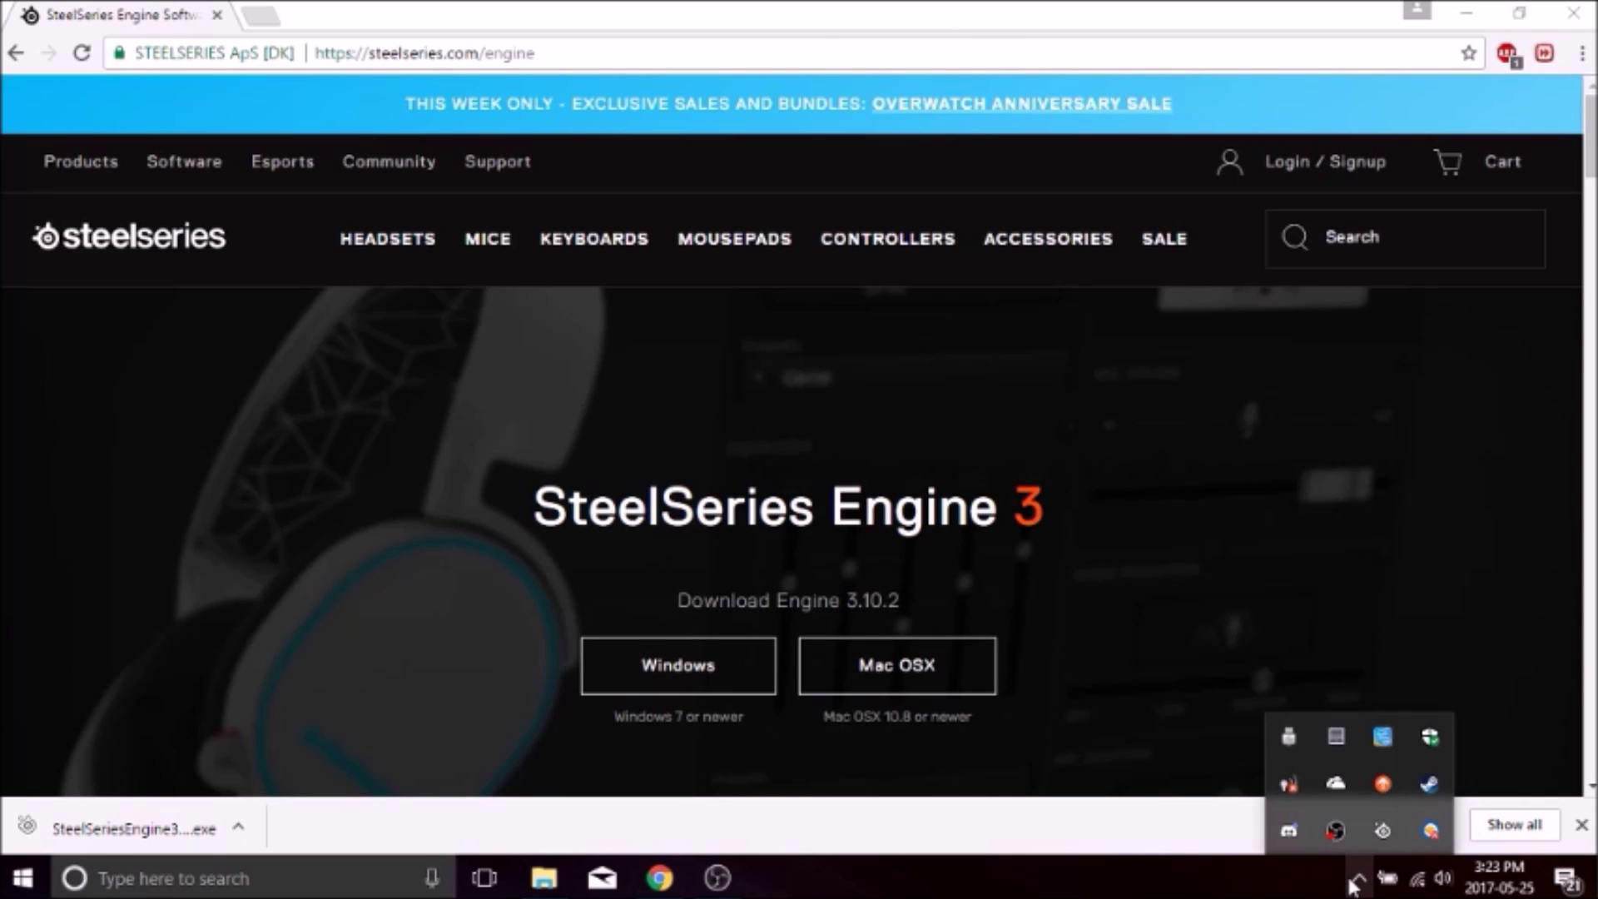
Minimize Chrome, launch SteelSeries Engine 3 via 'steelseries' search, and dismiss the Preferences welcome popup.
click(1357, 877)
click(1467, 13)
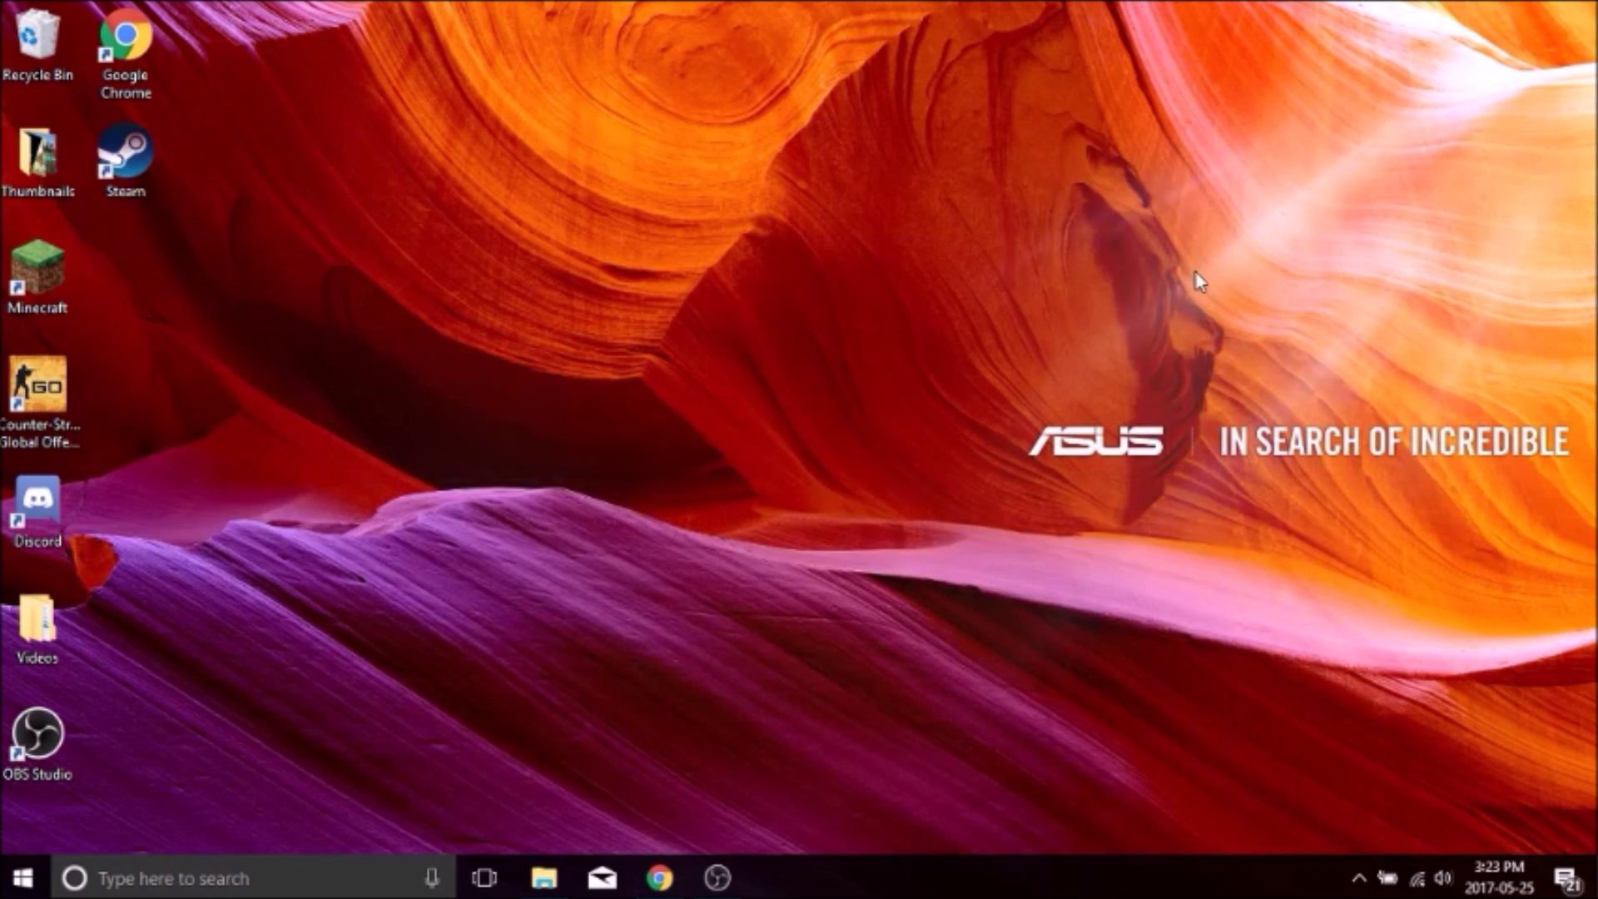
click(328, 878)
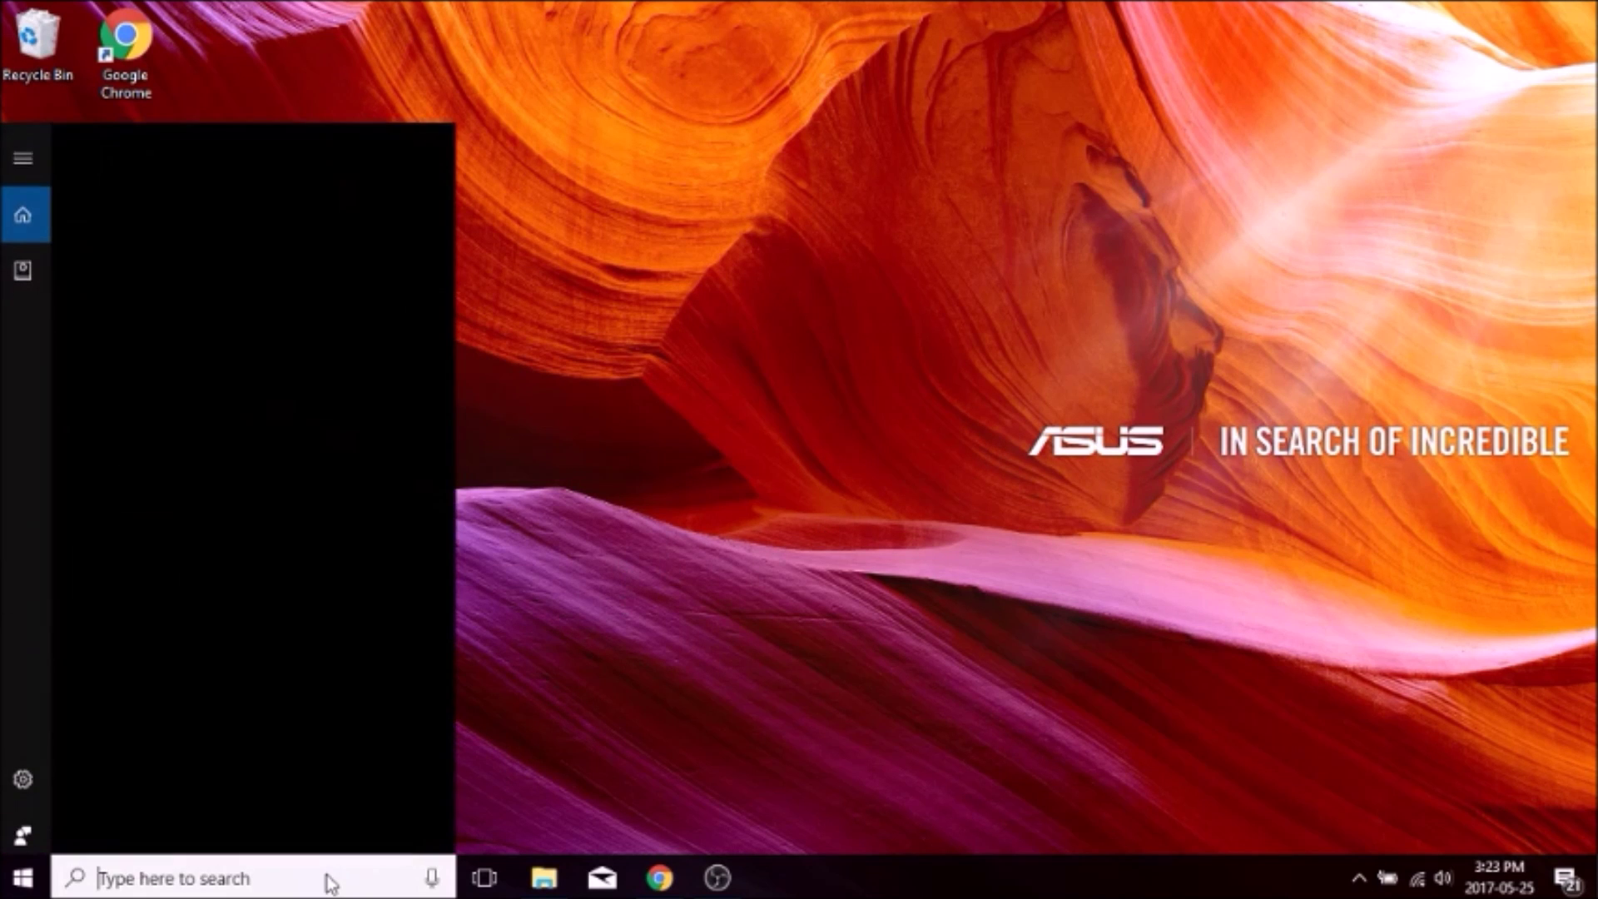
text(steel)
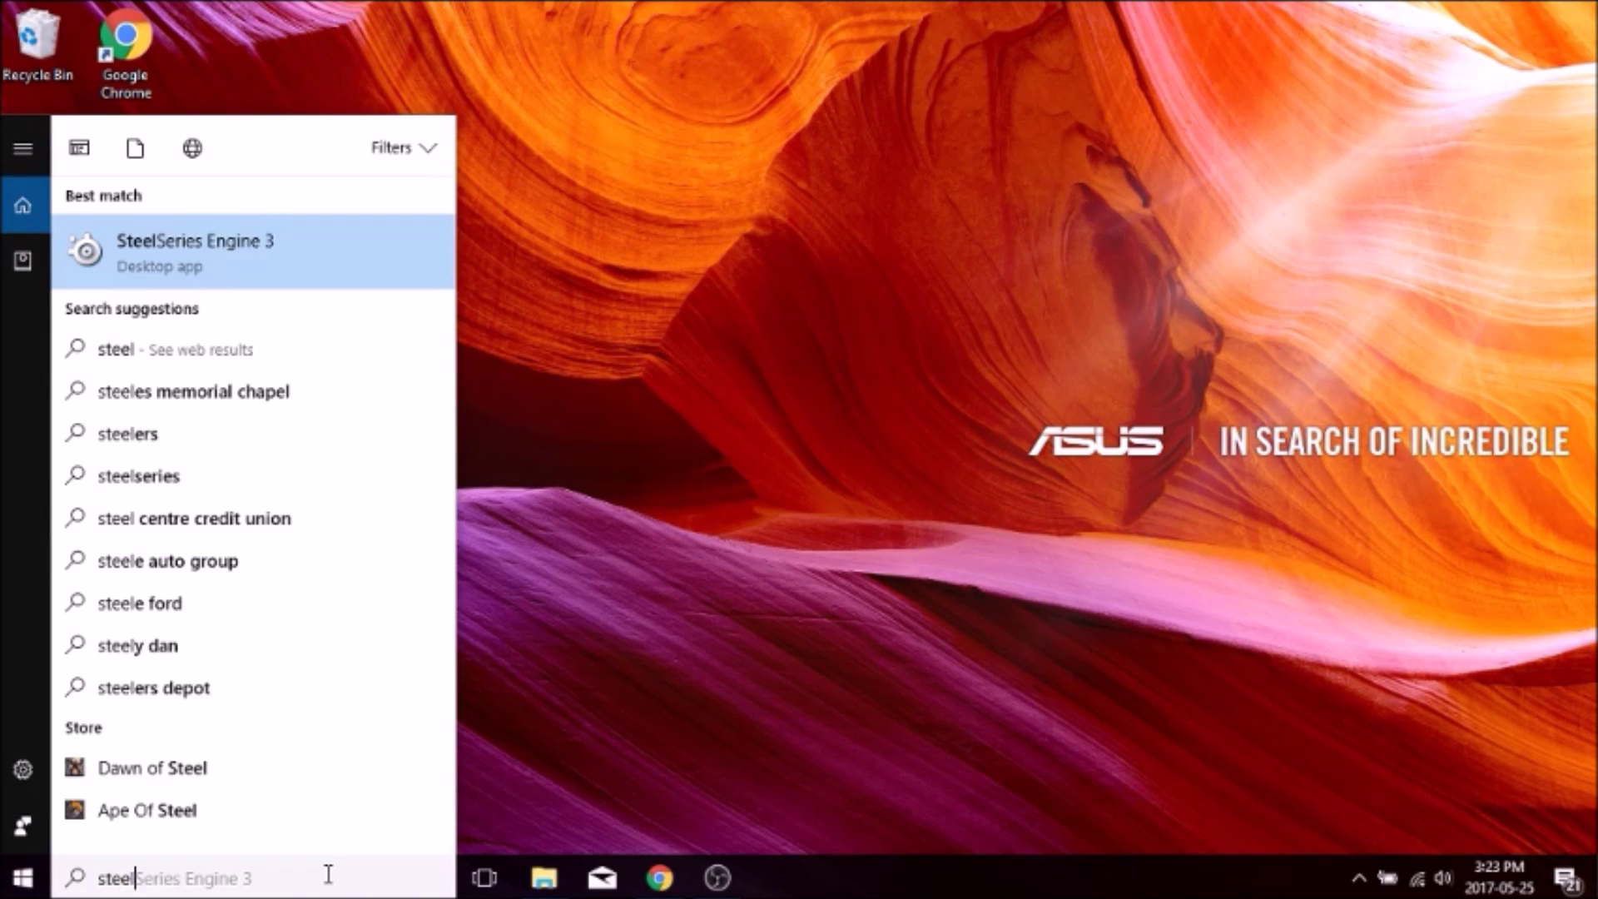
text(s)
click(246, 256)
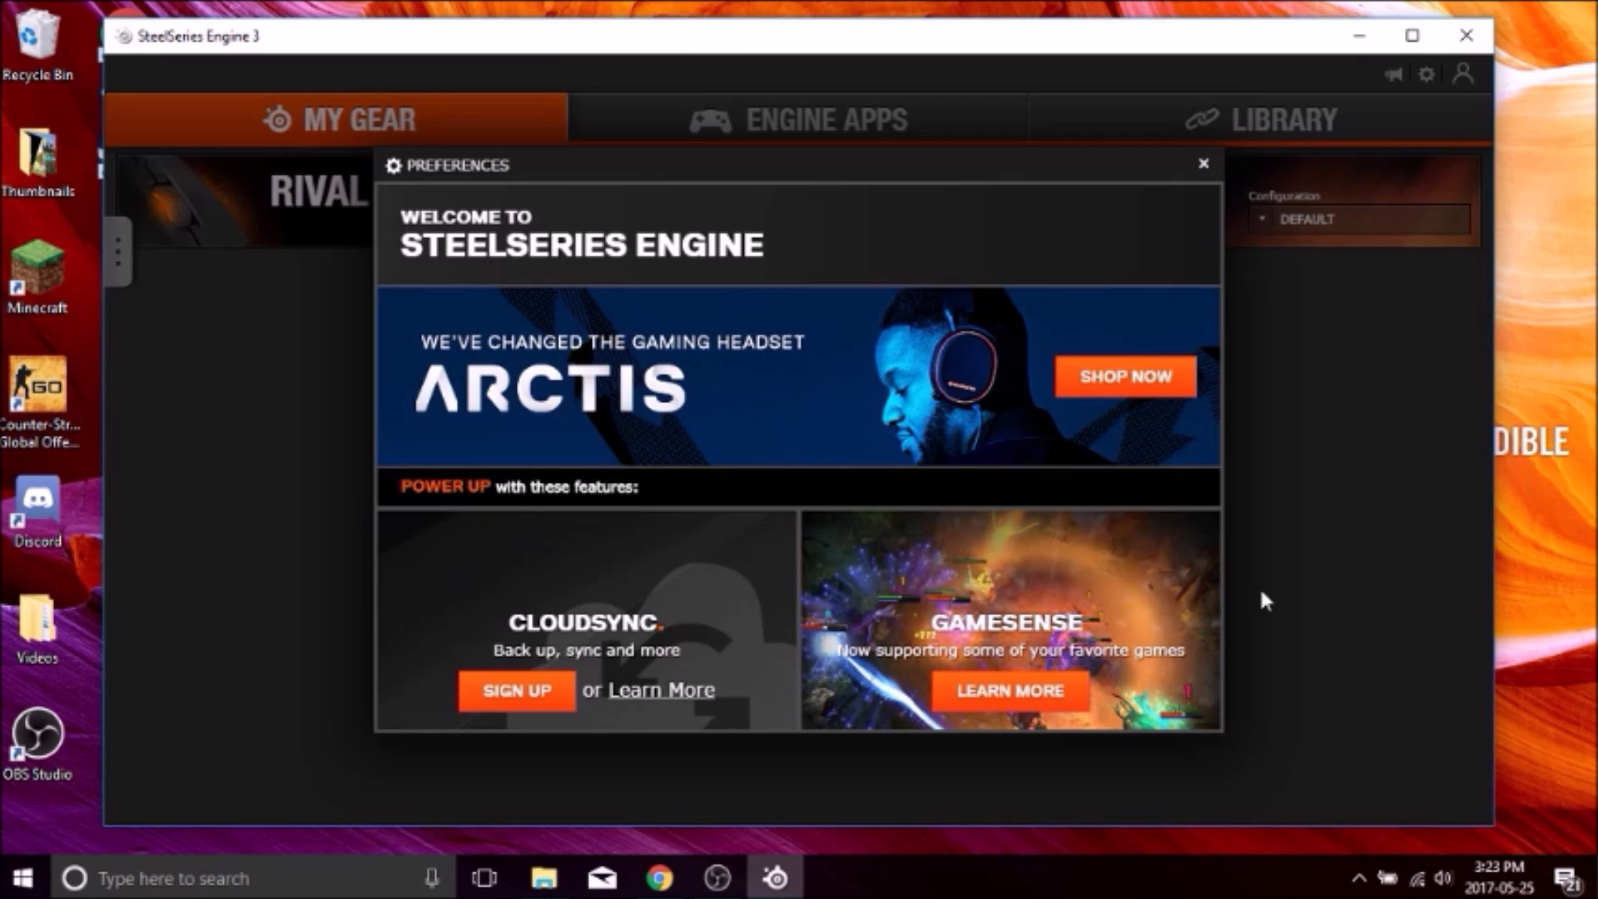
click(1203, 163)
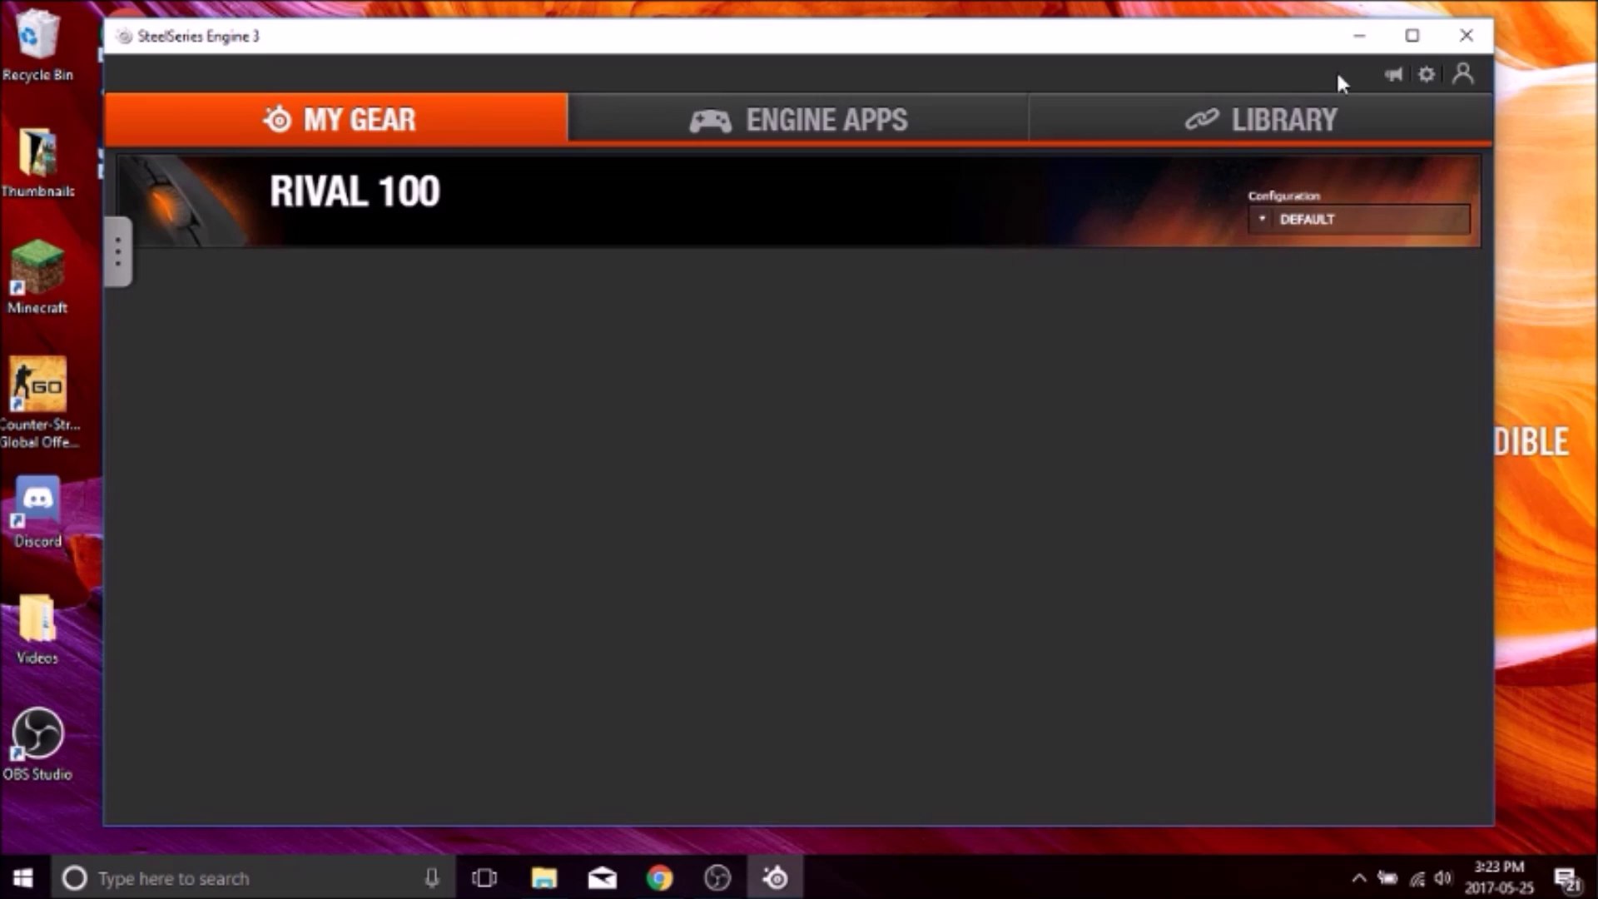
Open the Rival 100 configuration, check its side and top views, and maximize the window.
click(1411, 39)
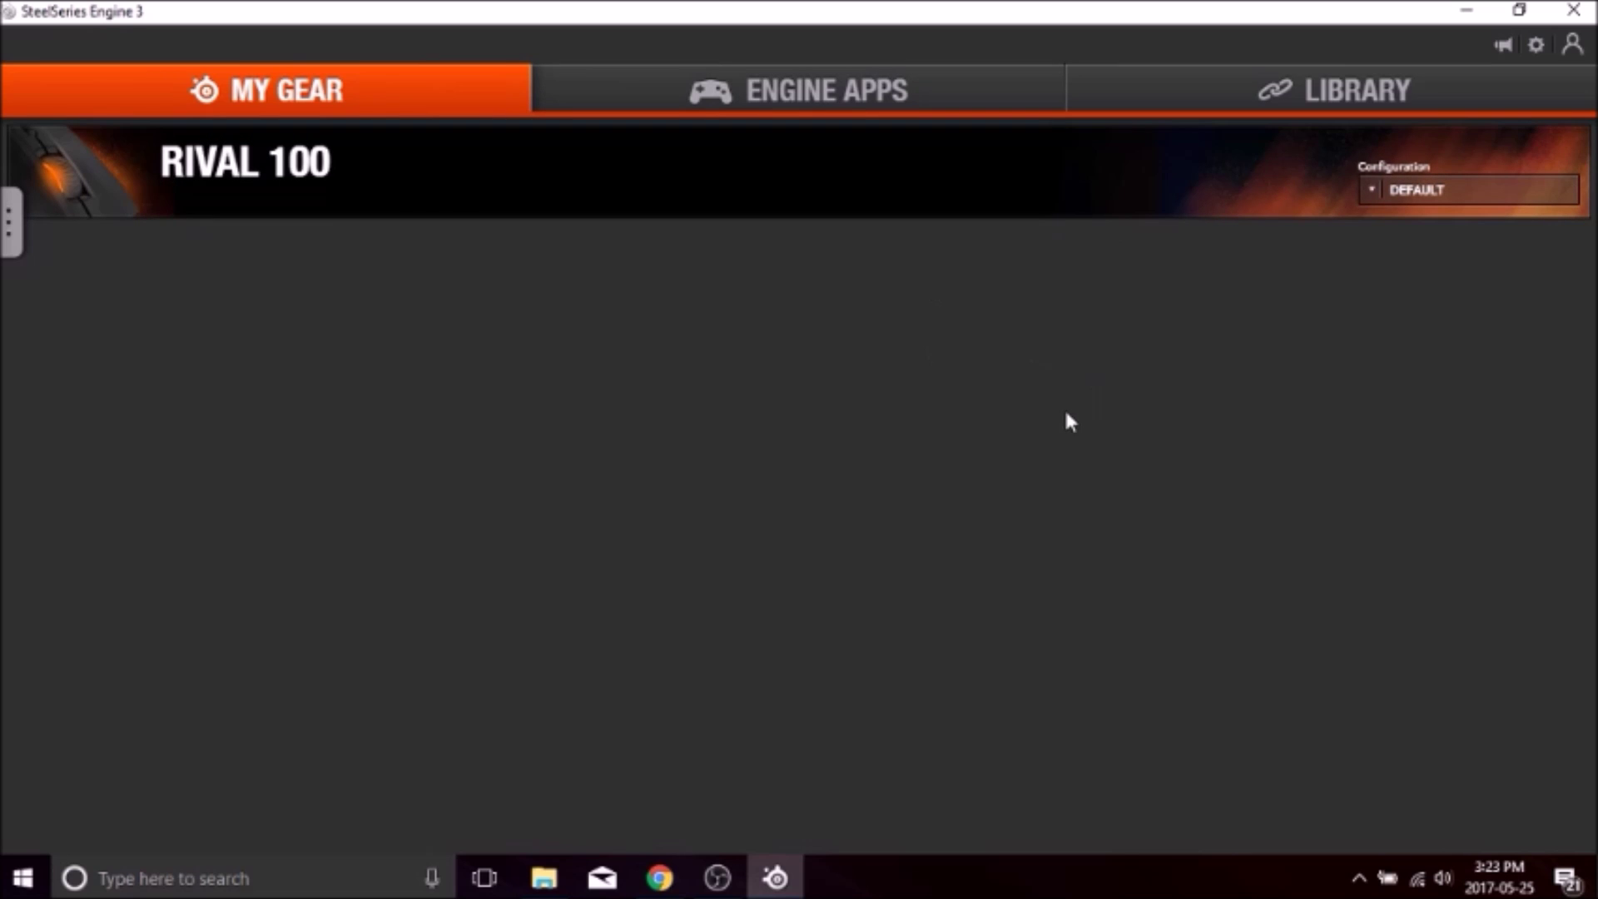
mouse_move(625, 199)
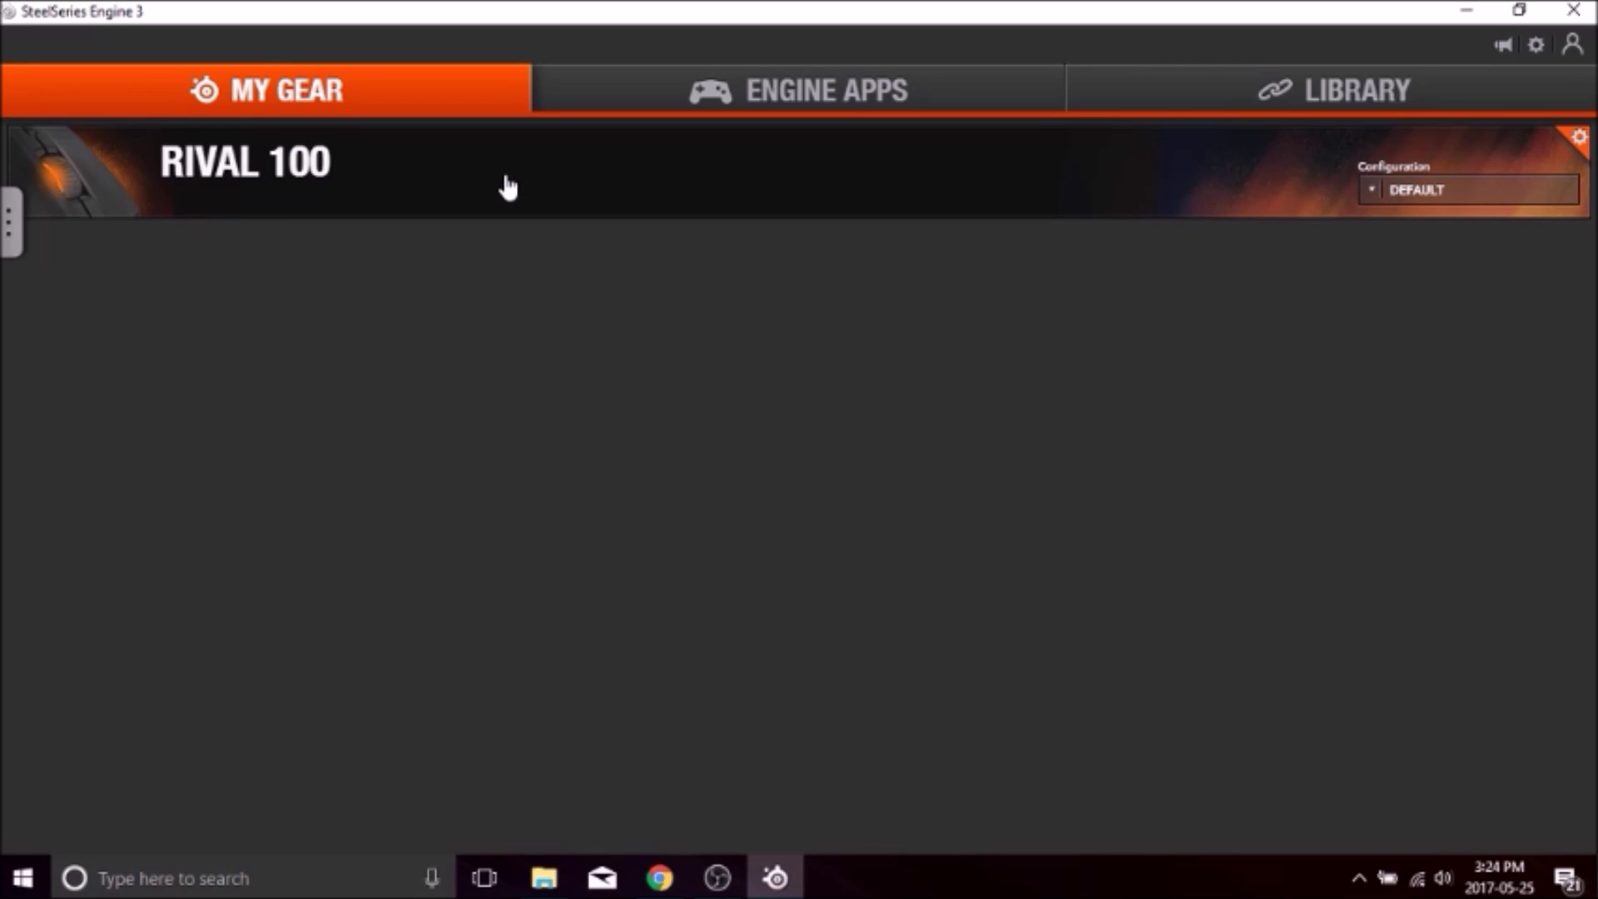
click(1393, 192)
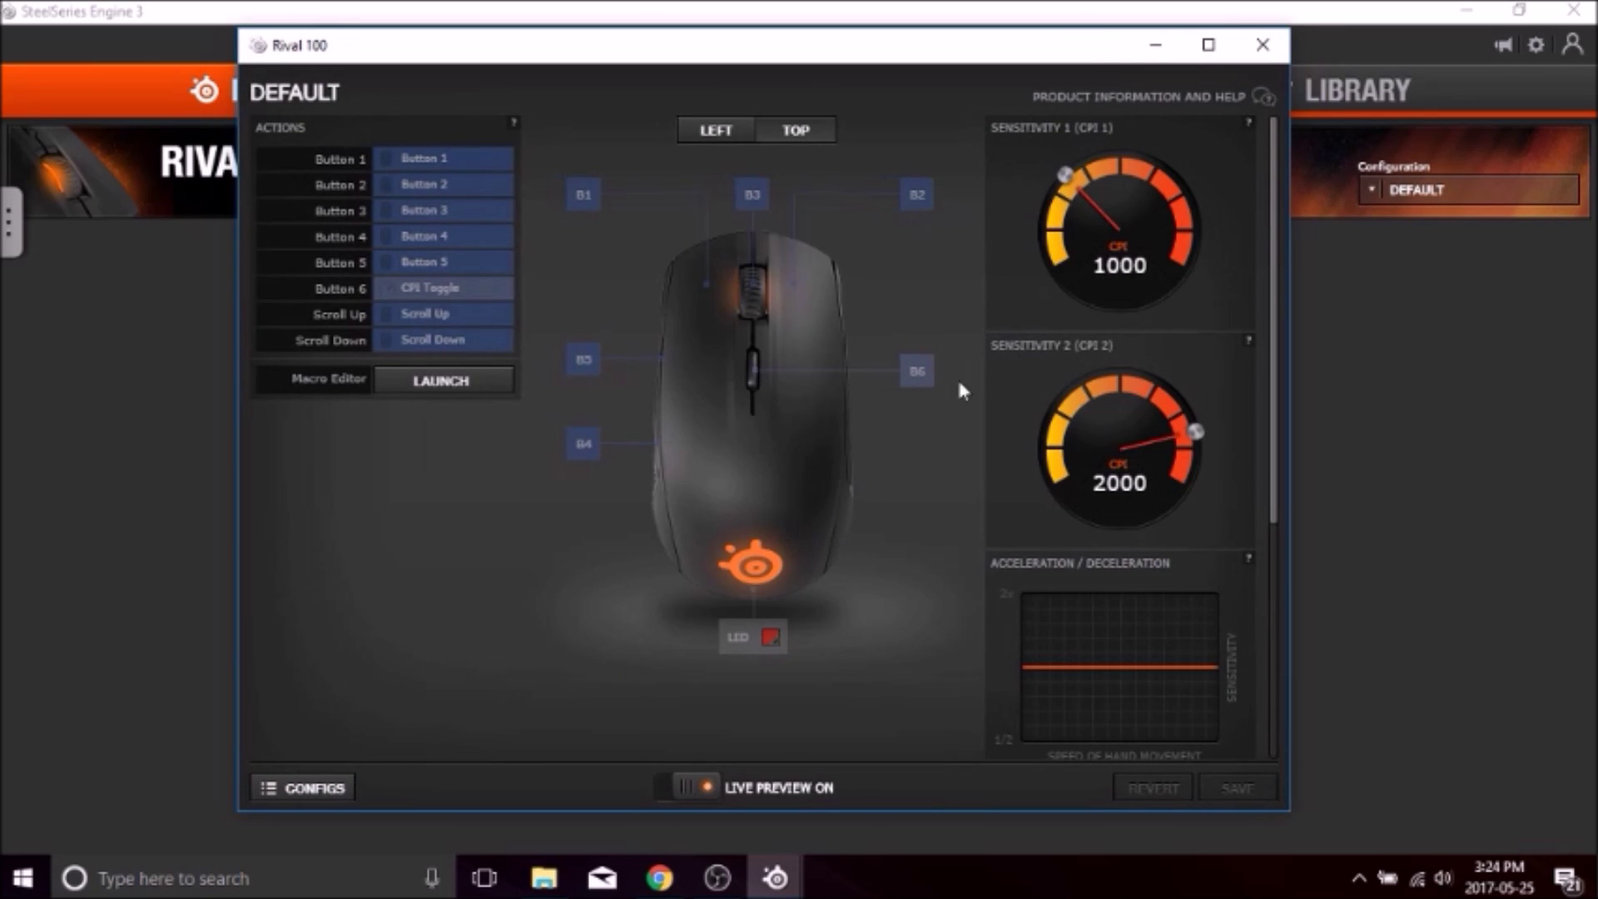
click(715, 130)
click(778, 134)
scroll(1124, 430, down, 3)
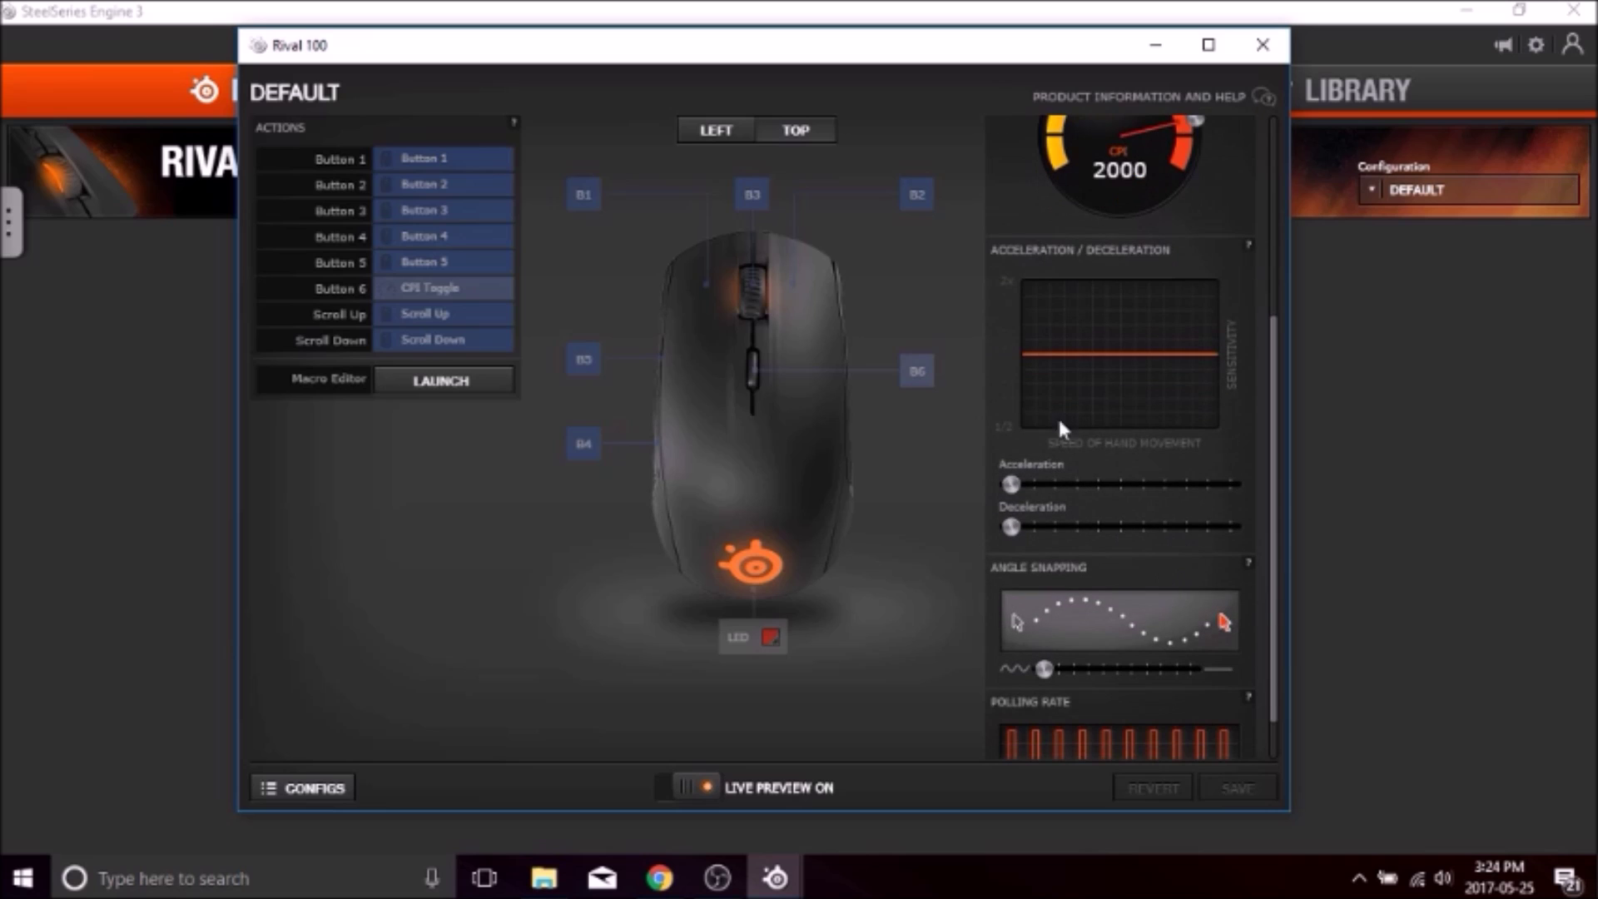
scroll(1146, 640, down, 1)
scroll(946, 659, up, 4)
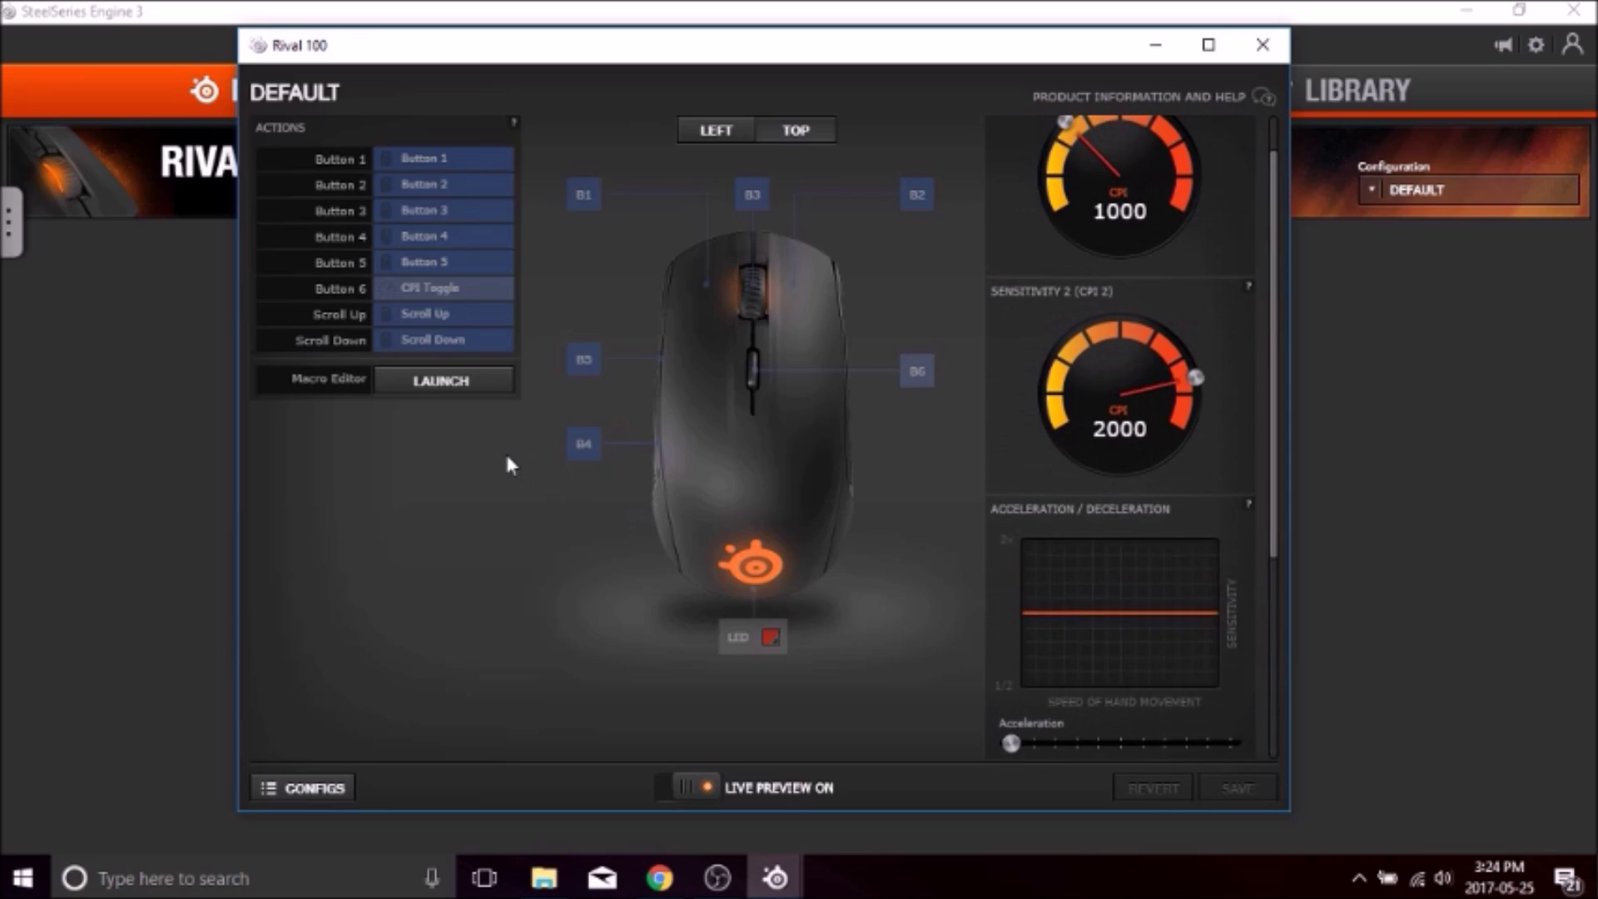
click(1207, 45)
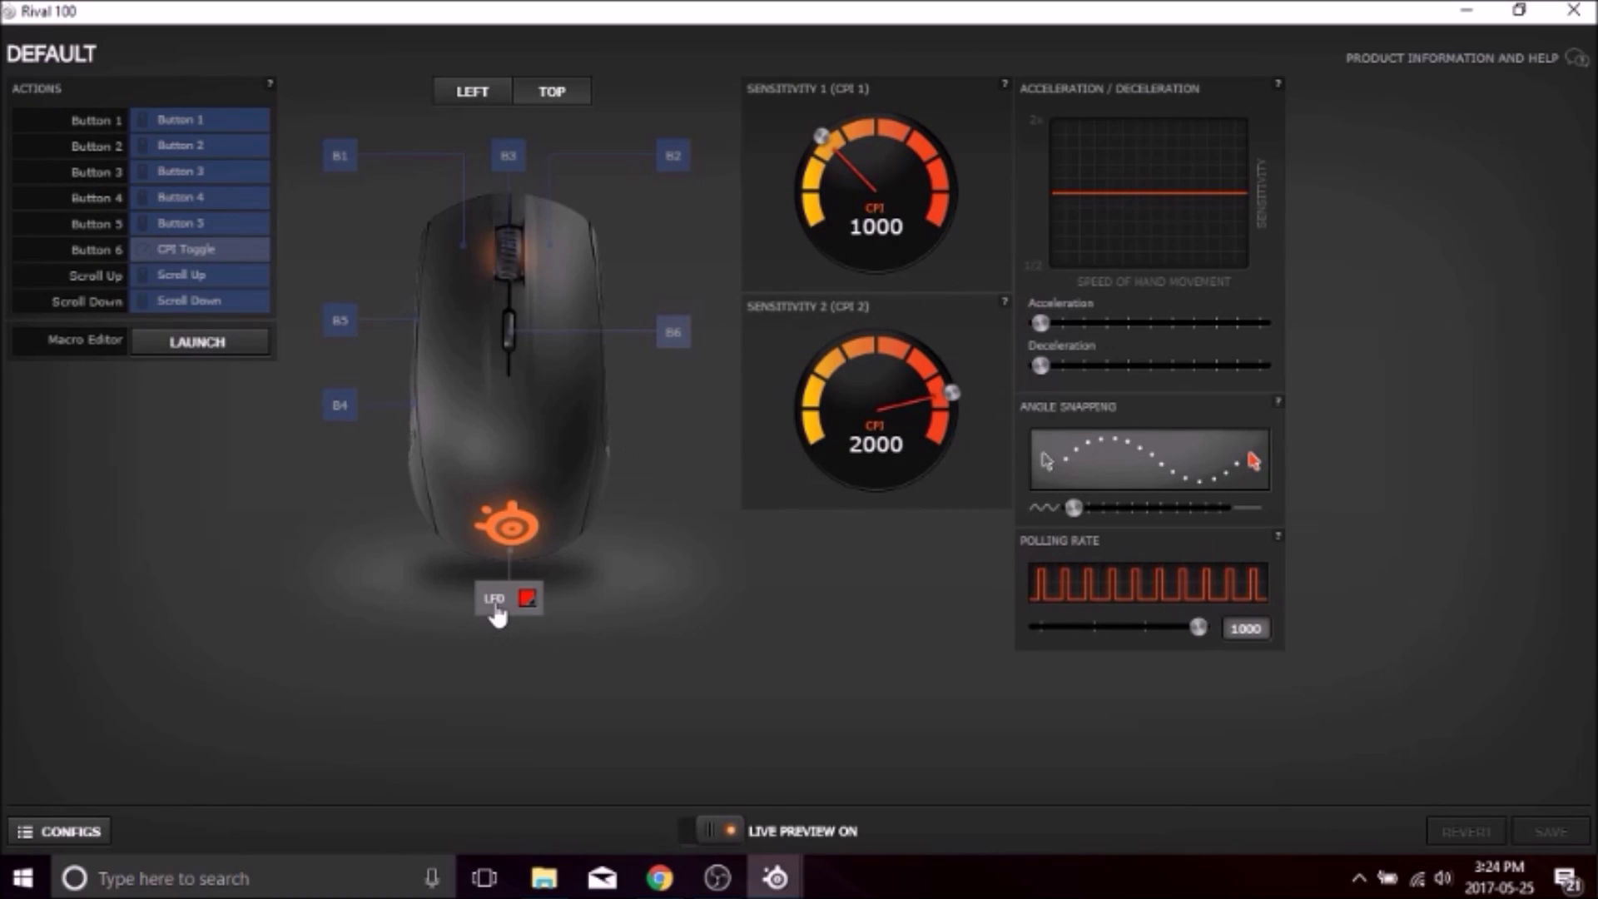
Try the red, purple, cyan and orange preset LED colours, settling on yellow.
click(496, 601)
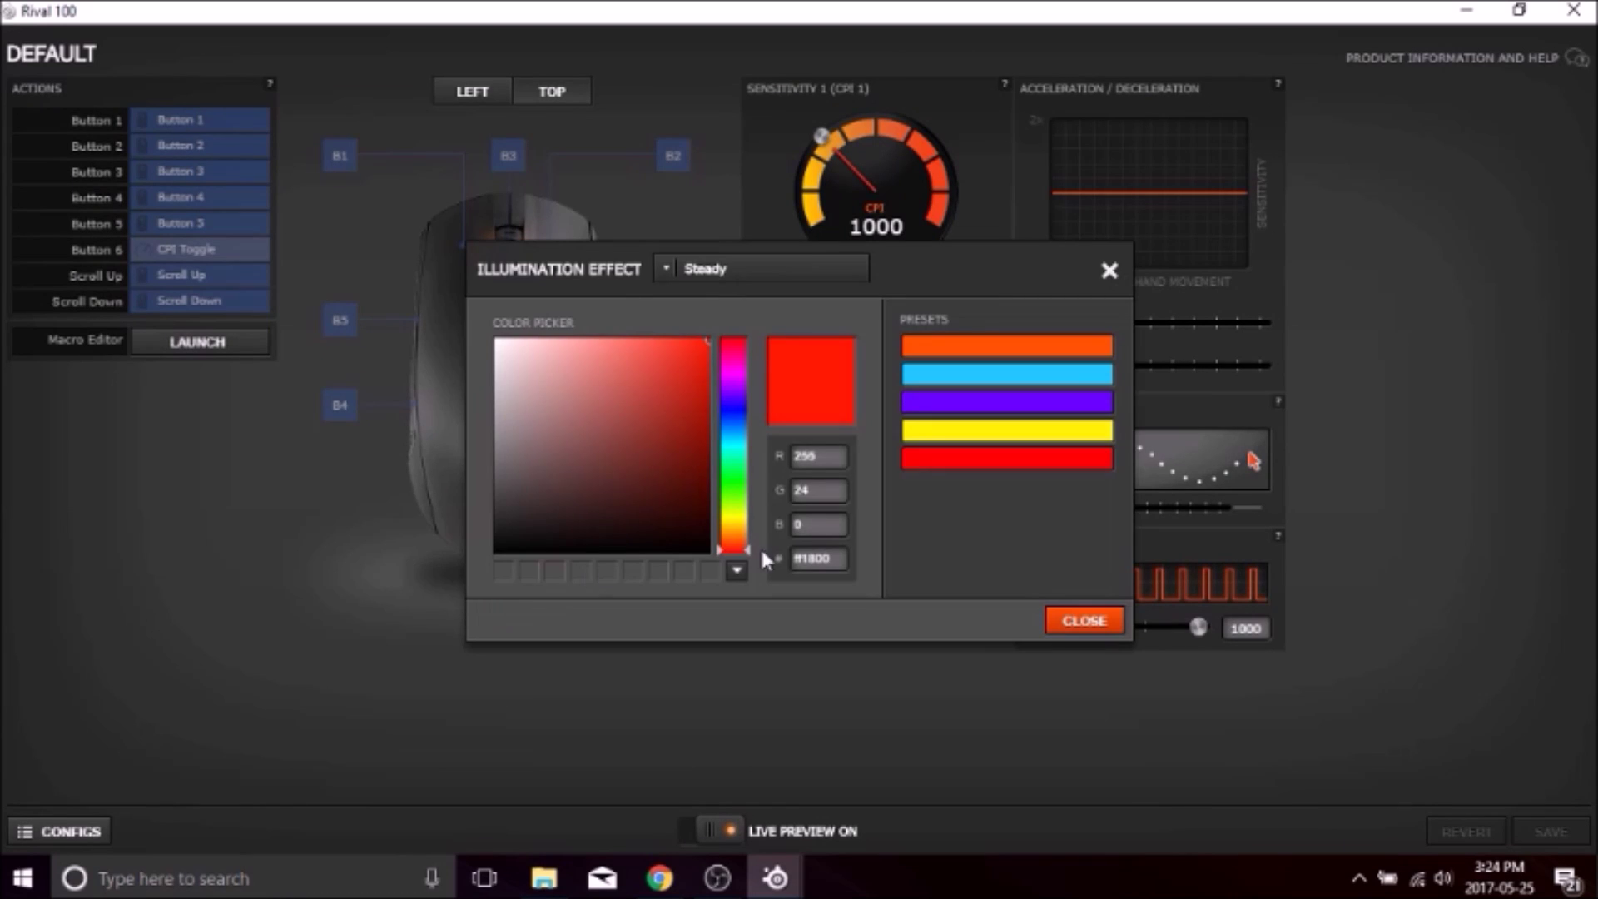
mouse_move(744, 544)
mouse_down()
mouse_move(745, 444)
mouse_move(737, 549)
mouse_move(728, 403)
mouse_move(723, 525)
mouse_up()
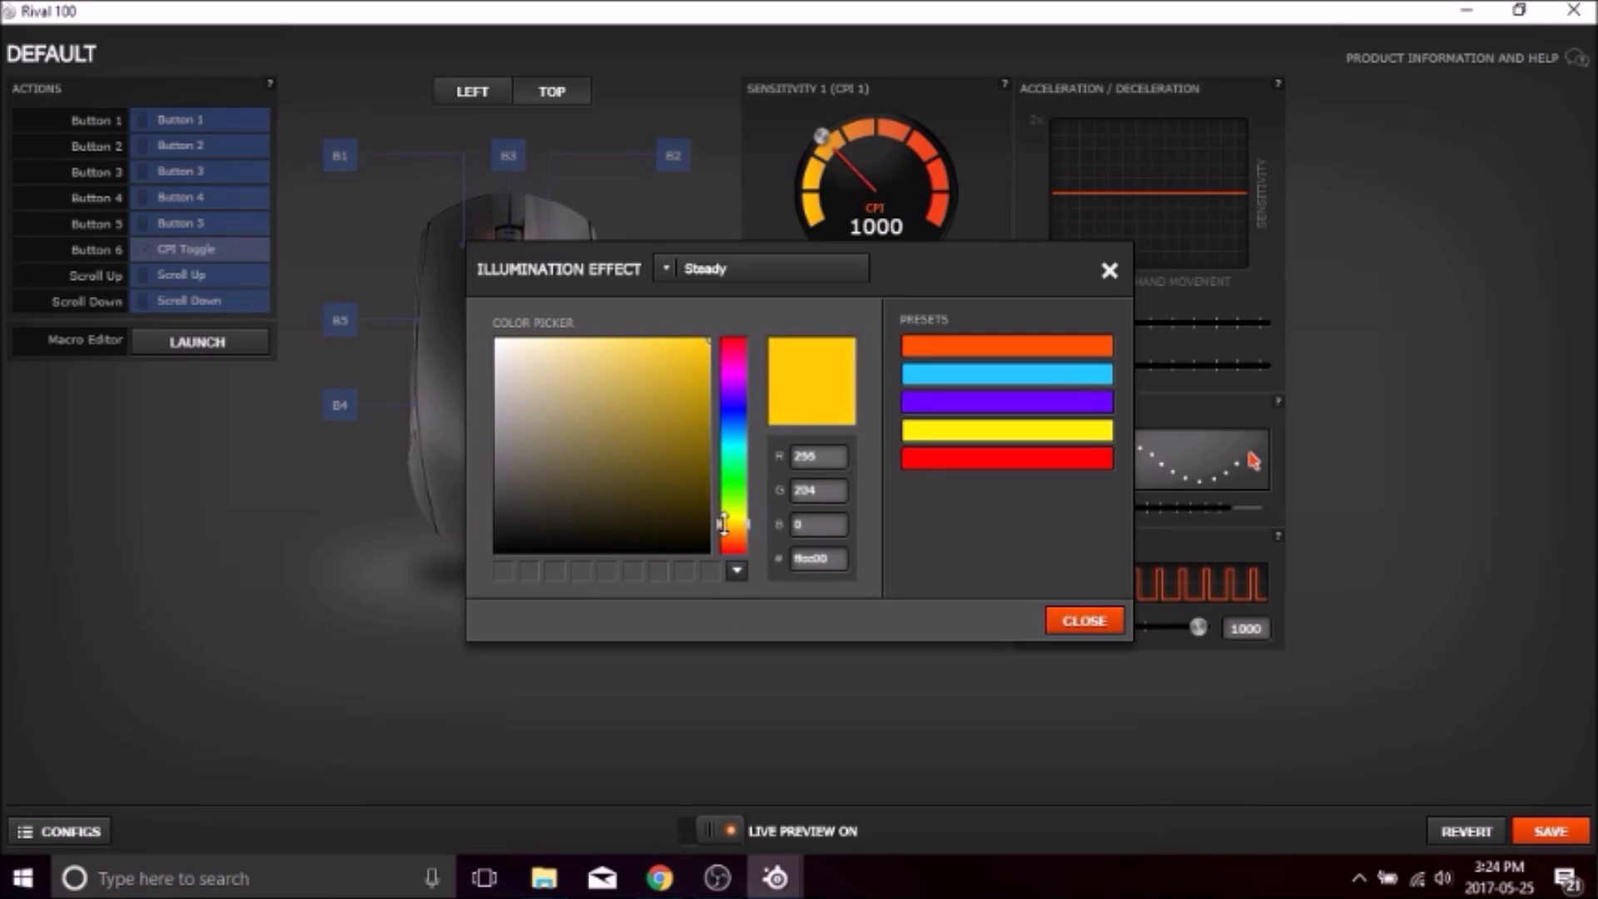
click(988, 457)
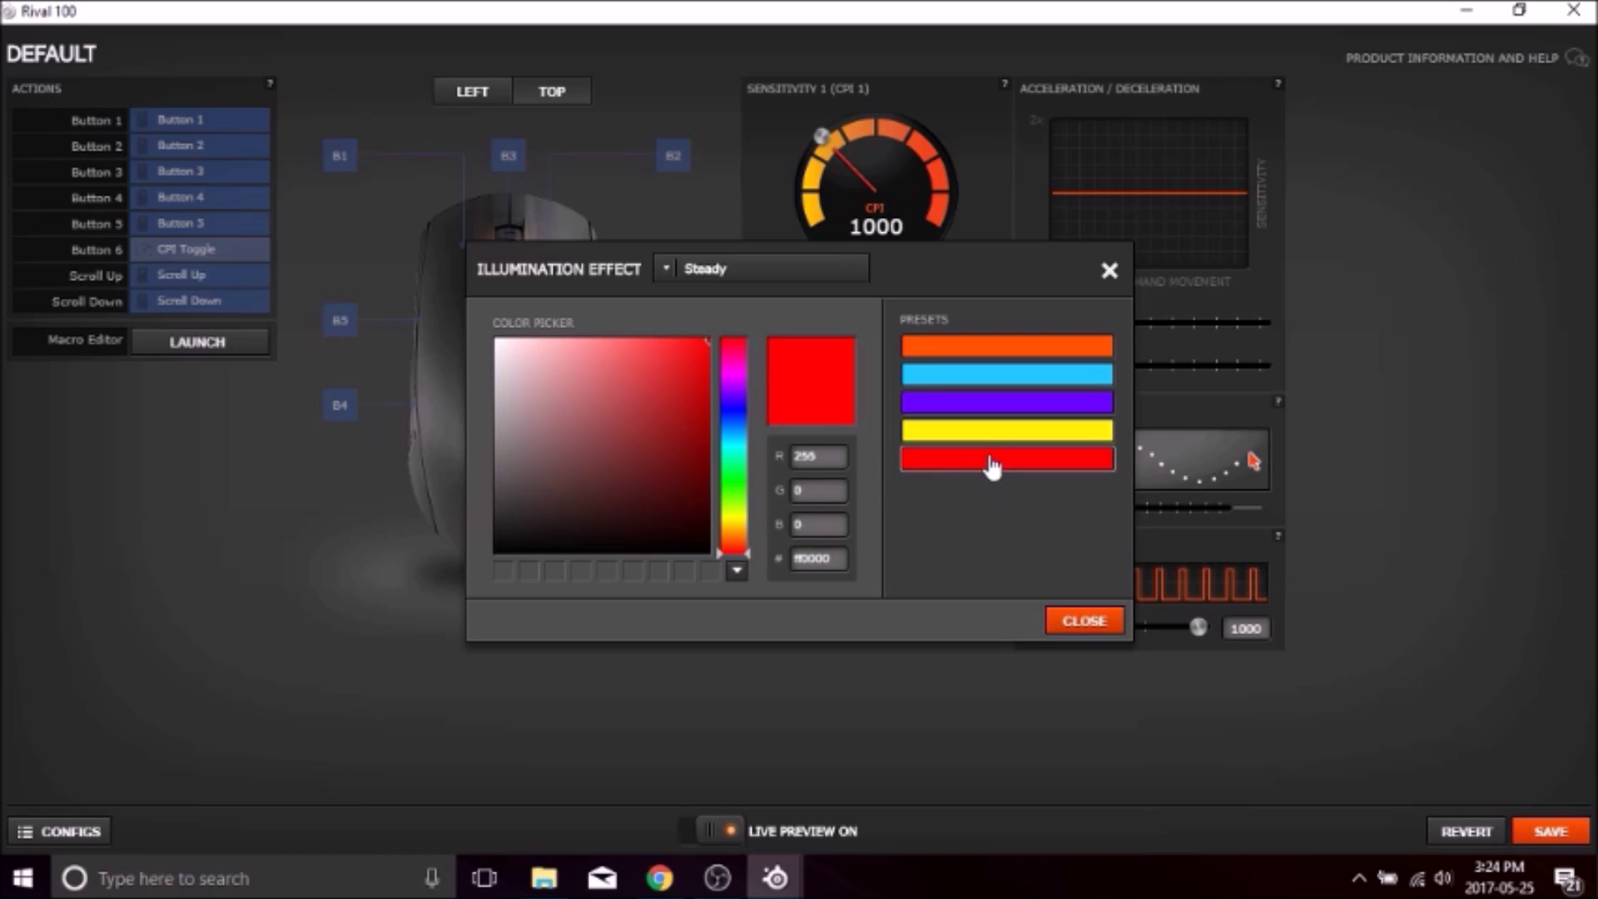
click(992, 432)
click(1000, 402)
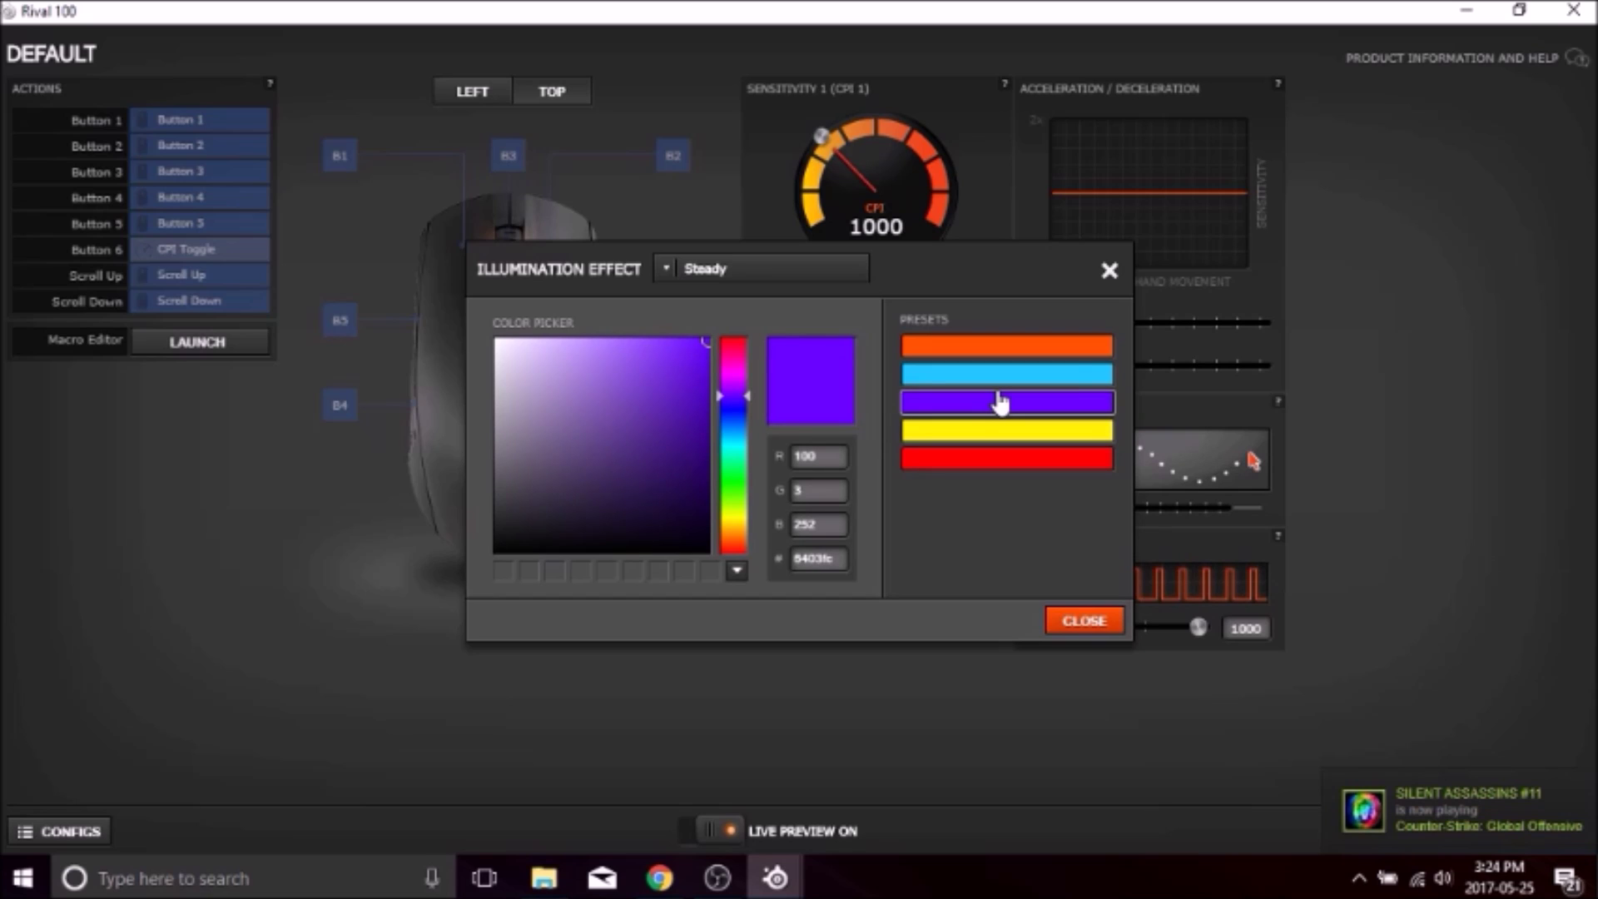
click(998, 348)
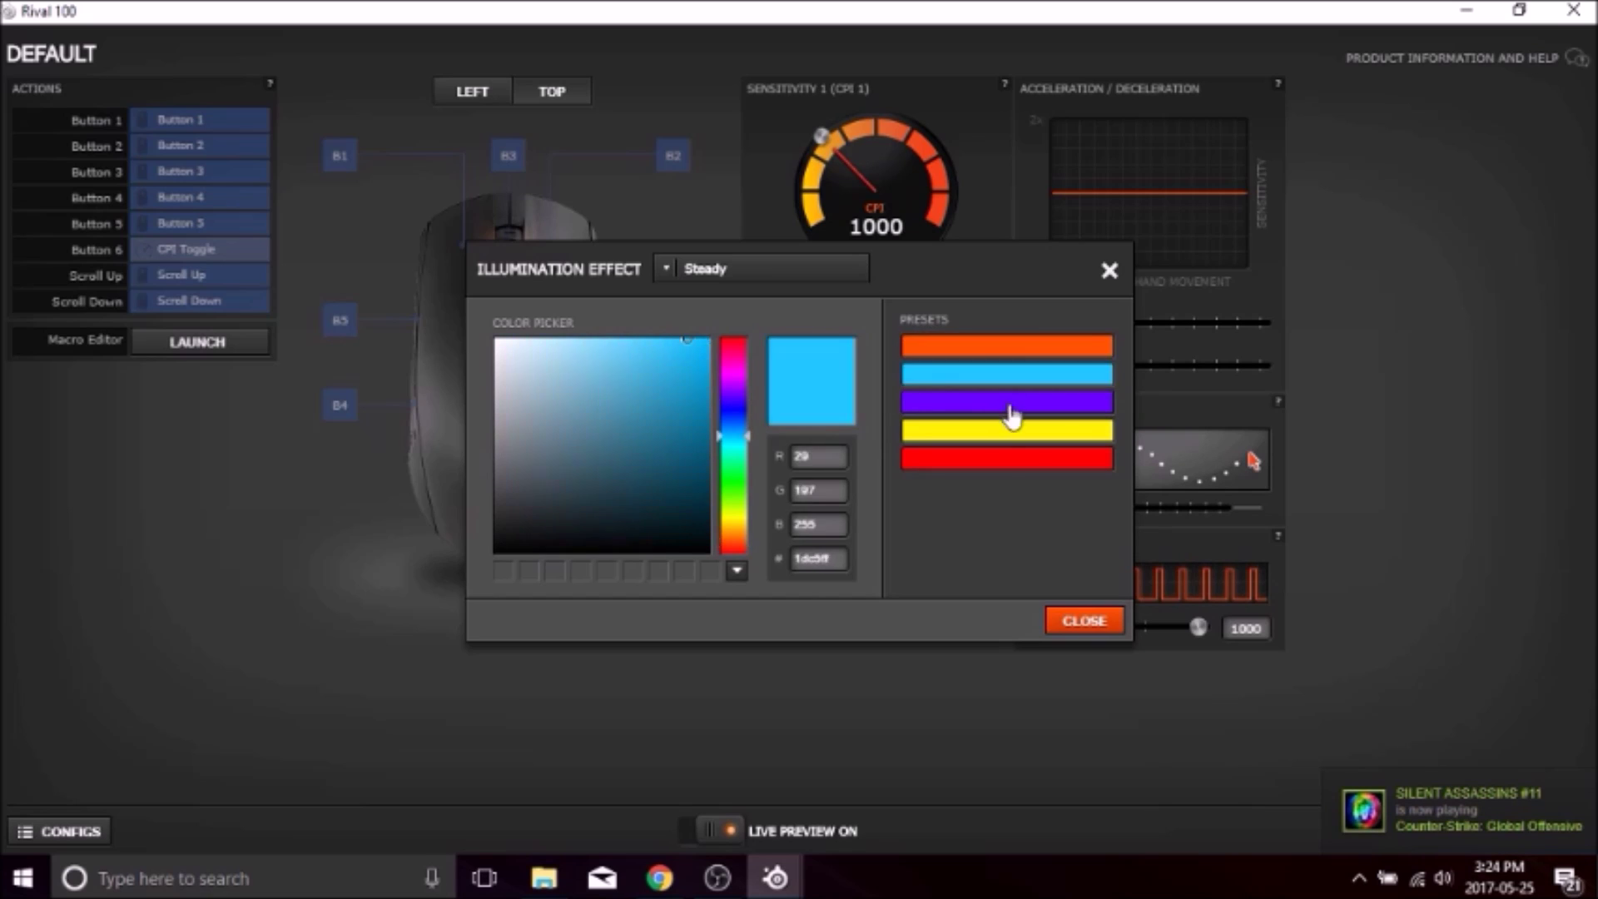
click(1004, 458)
click(998, 347)
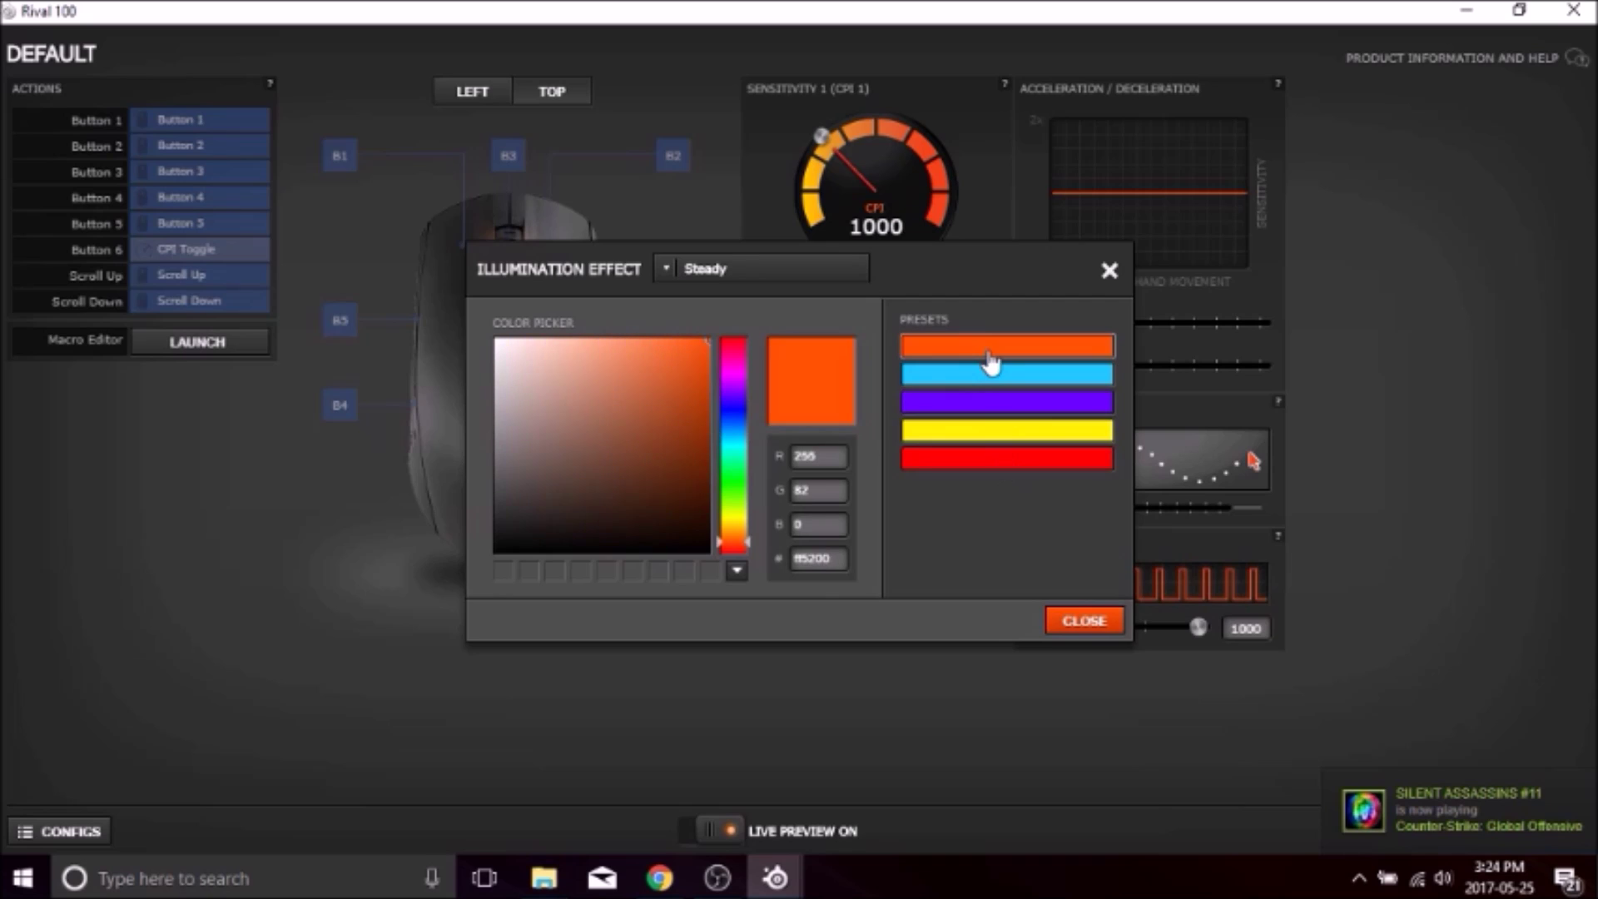
click(1004, 400)
click(1006, 430)
Reposition the illumination dialog and open the Illumination Effect dropdown.
click(699, 269)
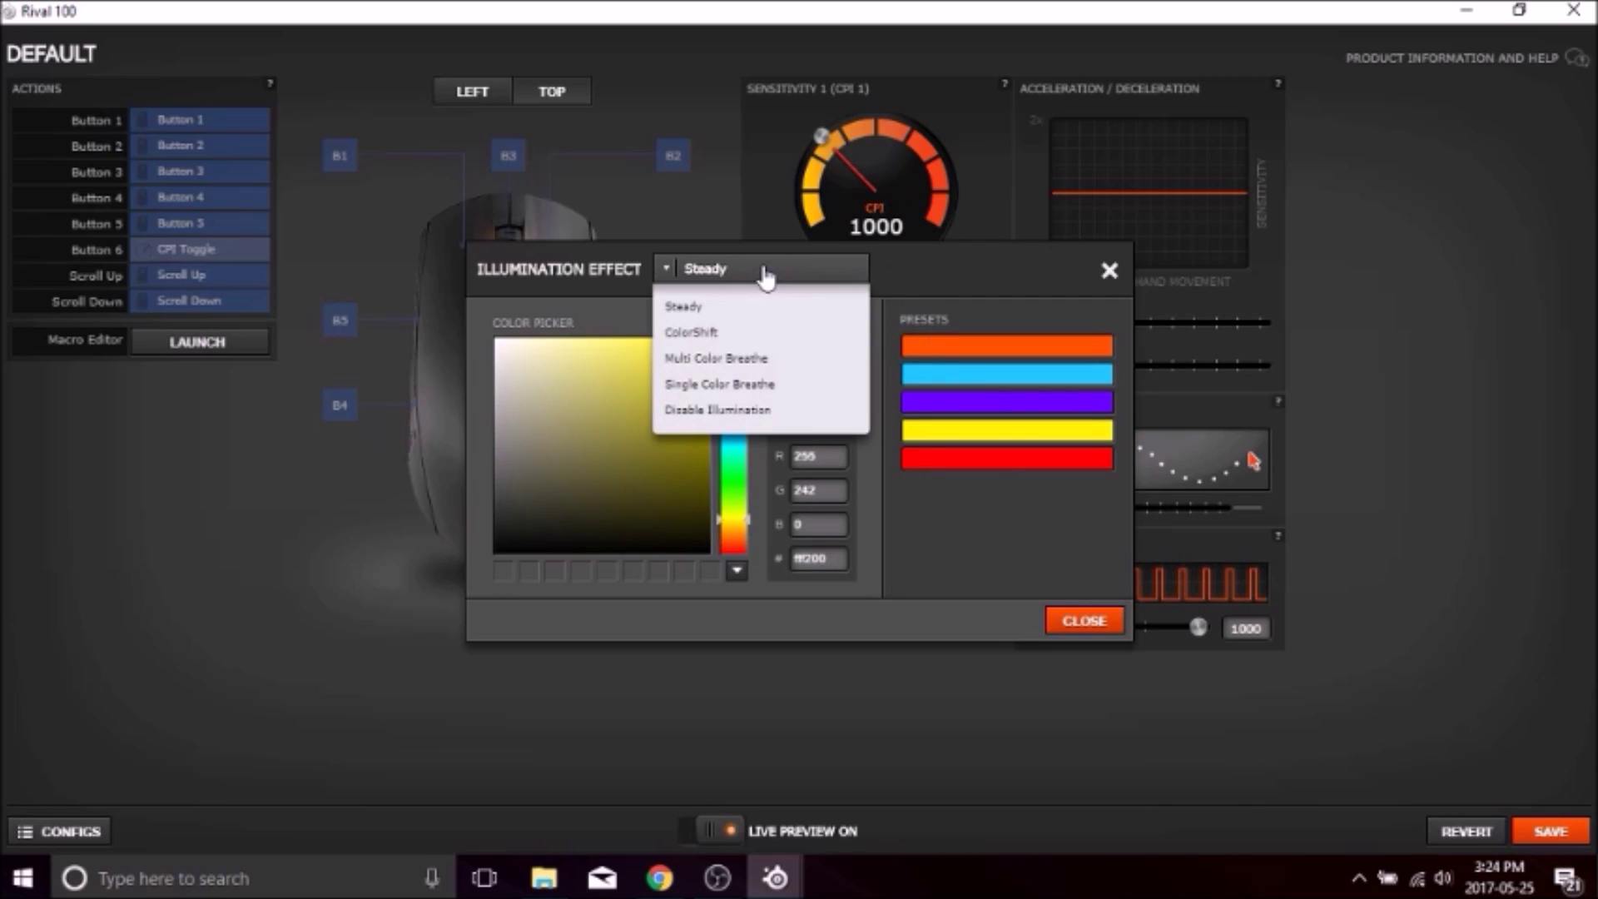
click(668, 269)
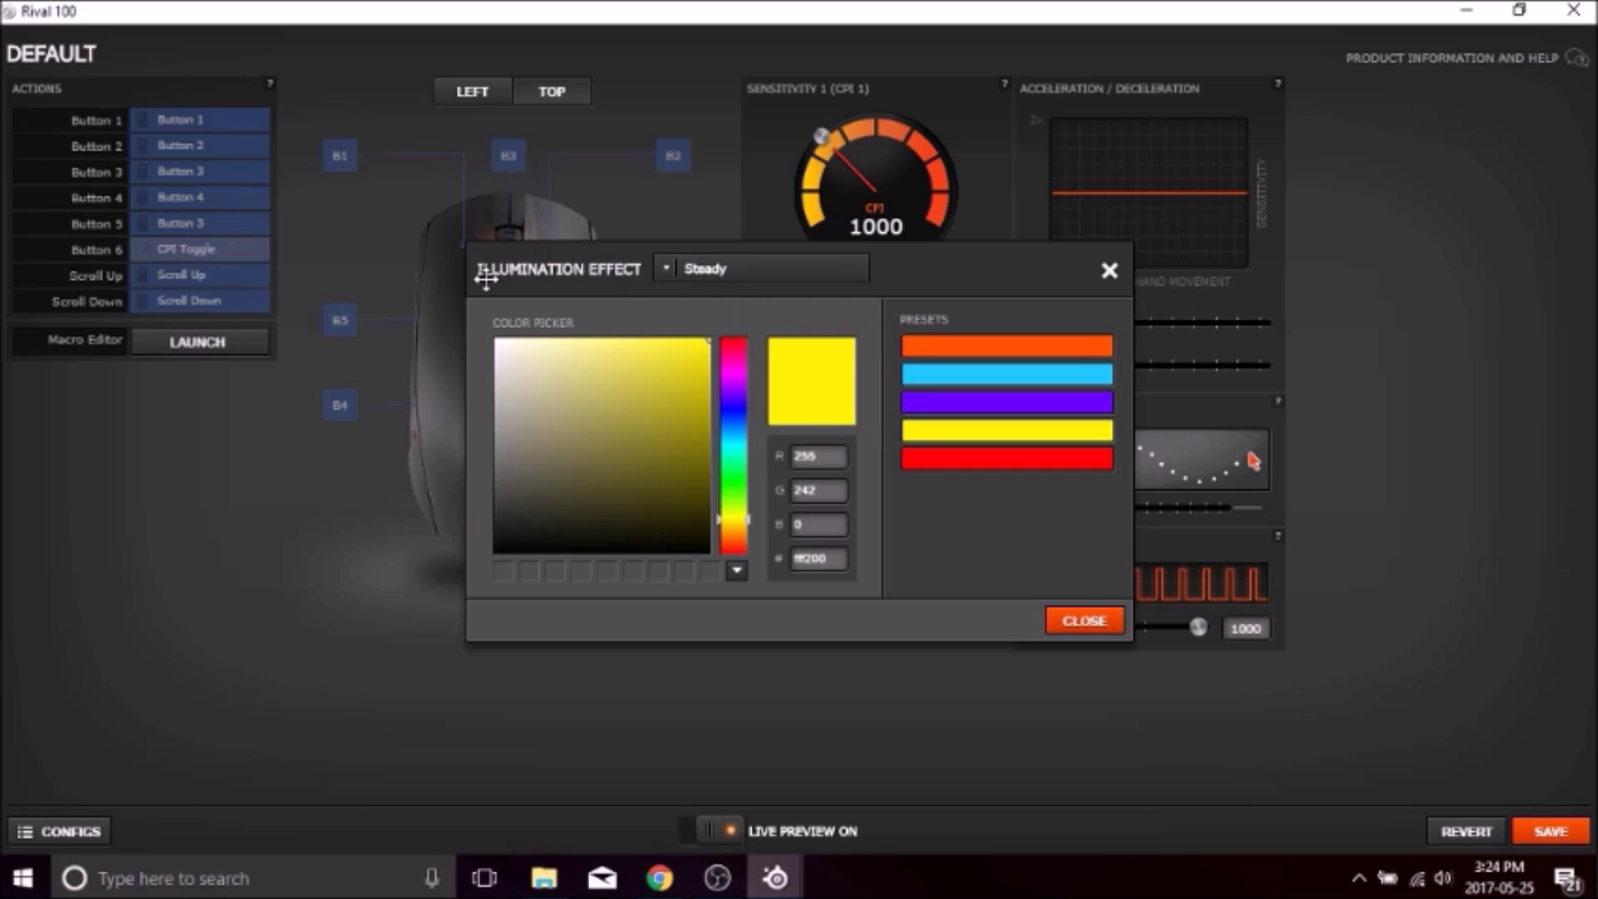
drag(485, 278, 474, 308)
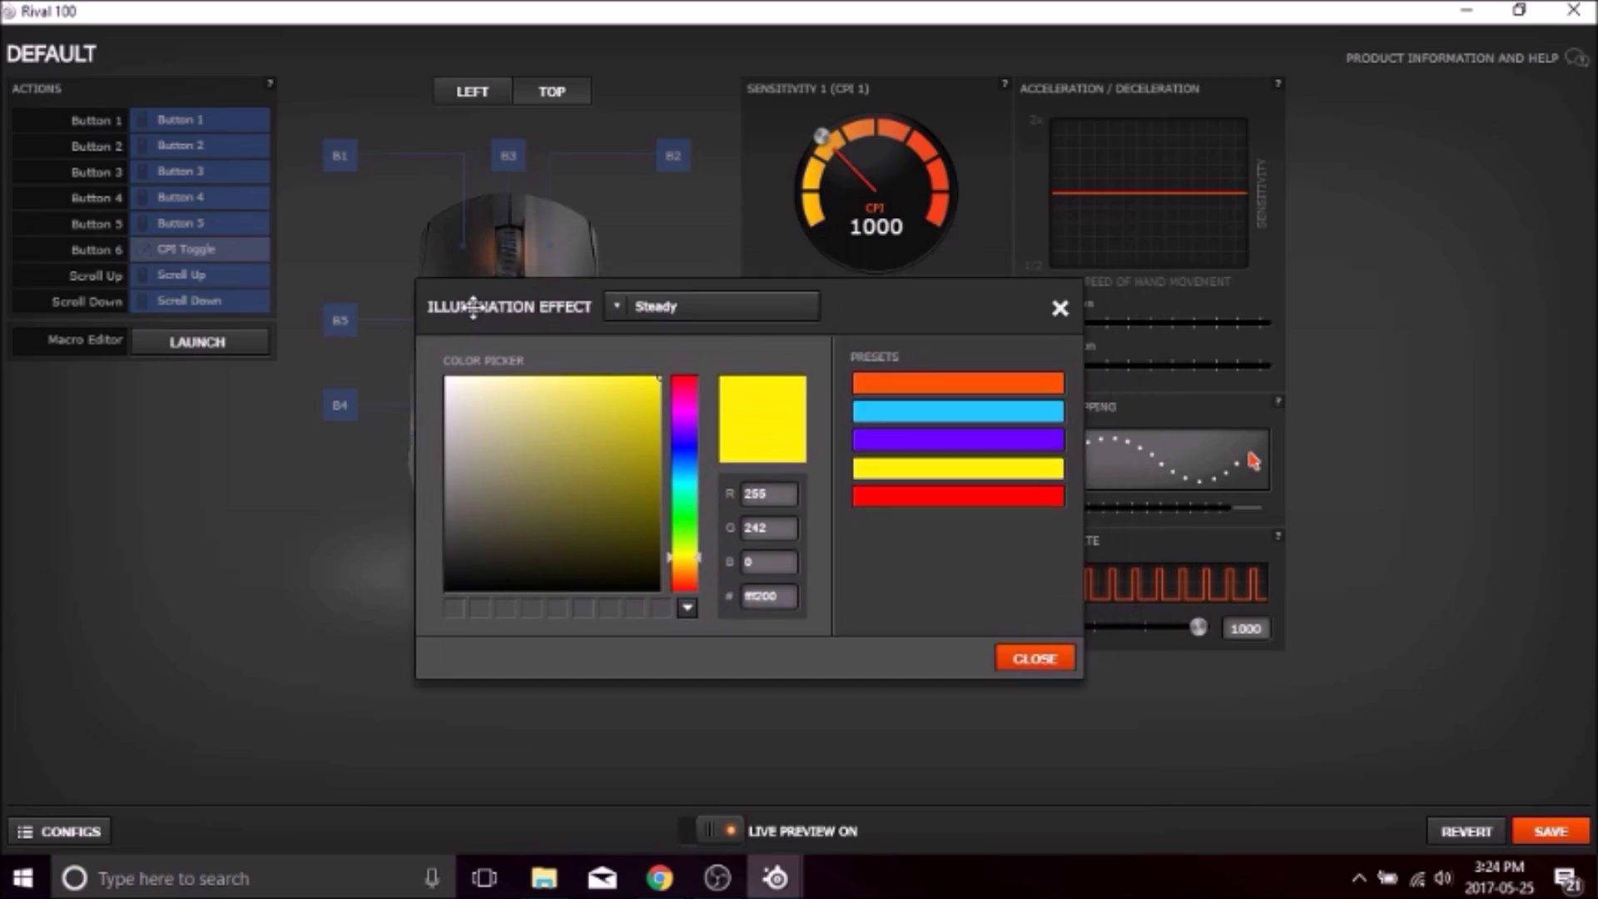
drag(474, 307, 529, 324)
click(724, 314)
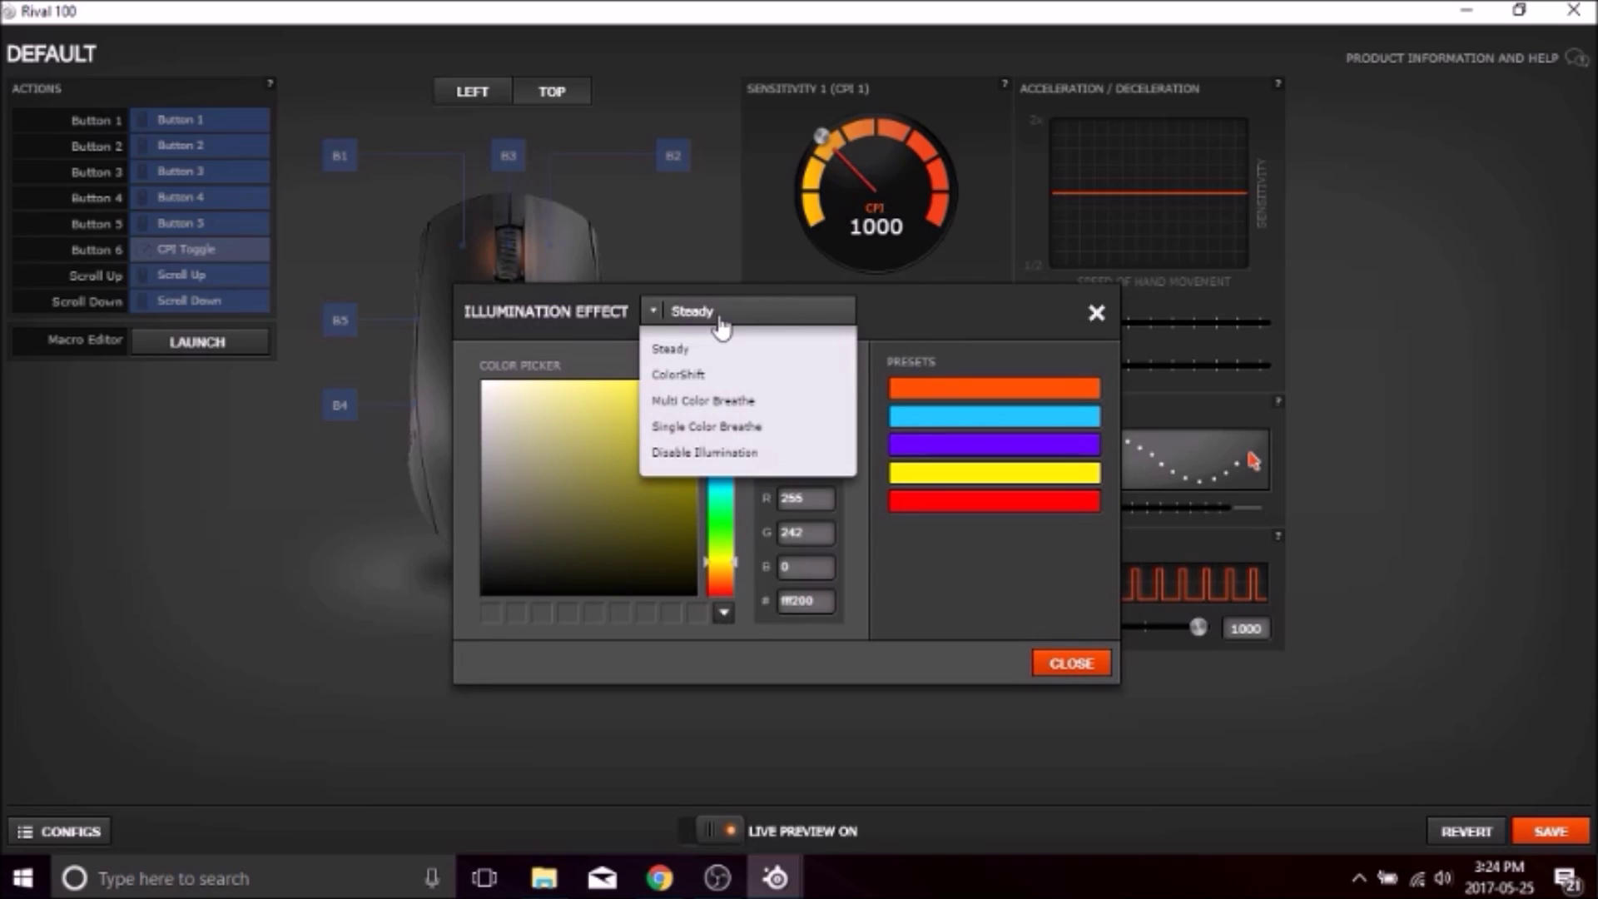
Switch the LED effect to ColorShift with the multicolour rainbow preset pattern.
click(727, 374)
drag(599, 513, 615, 512)
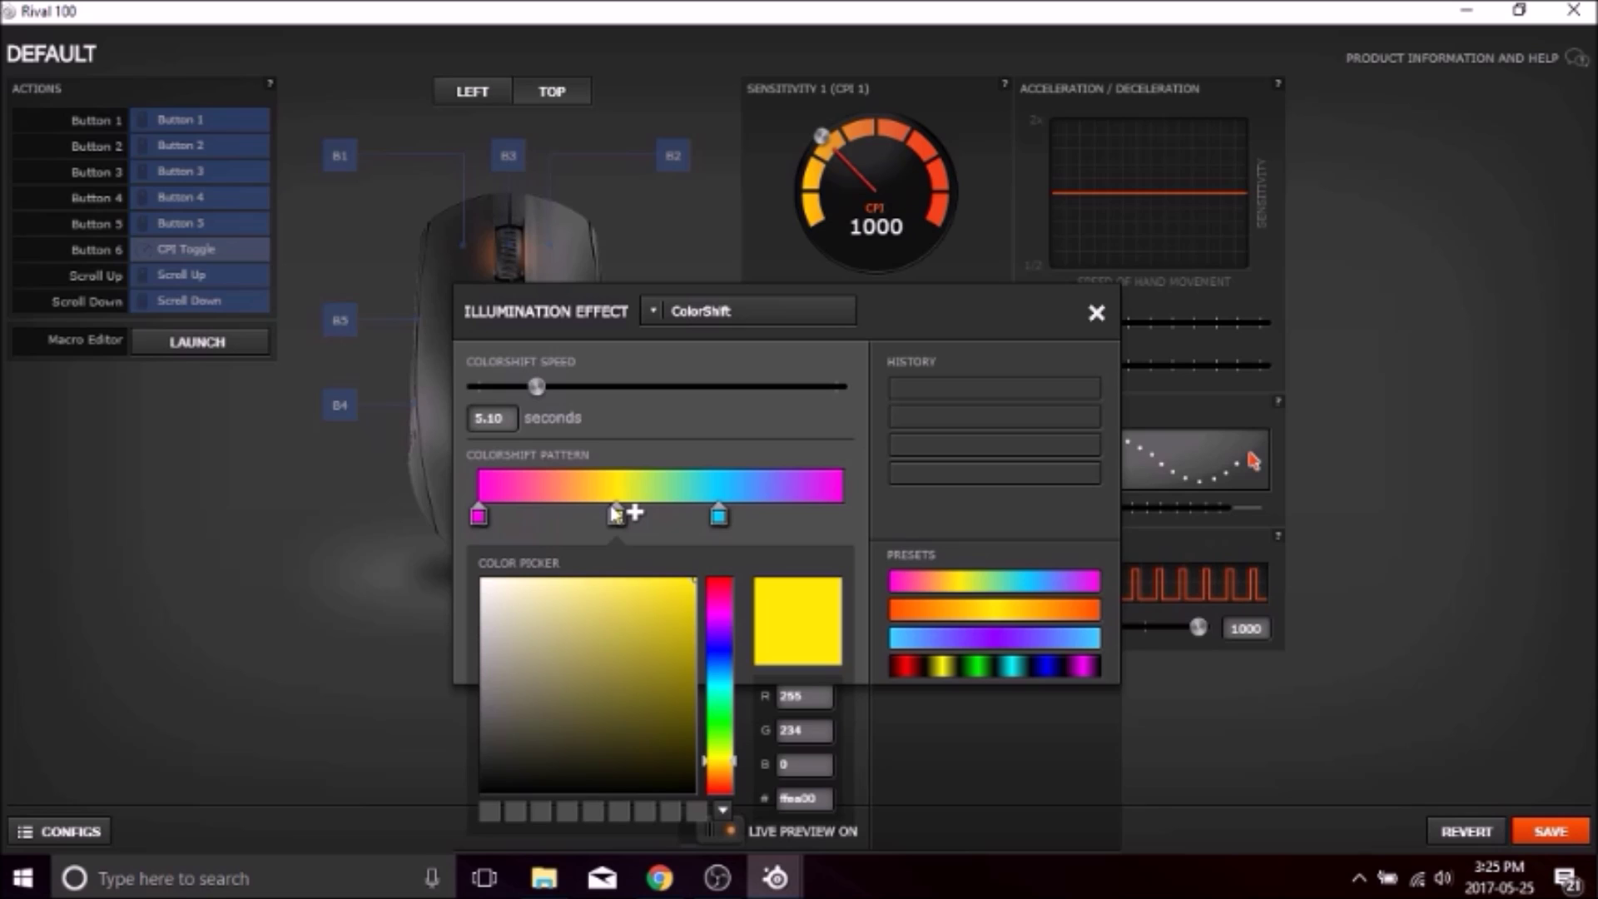
click(978, 582)
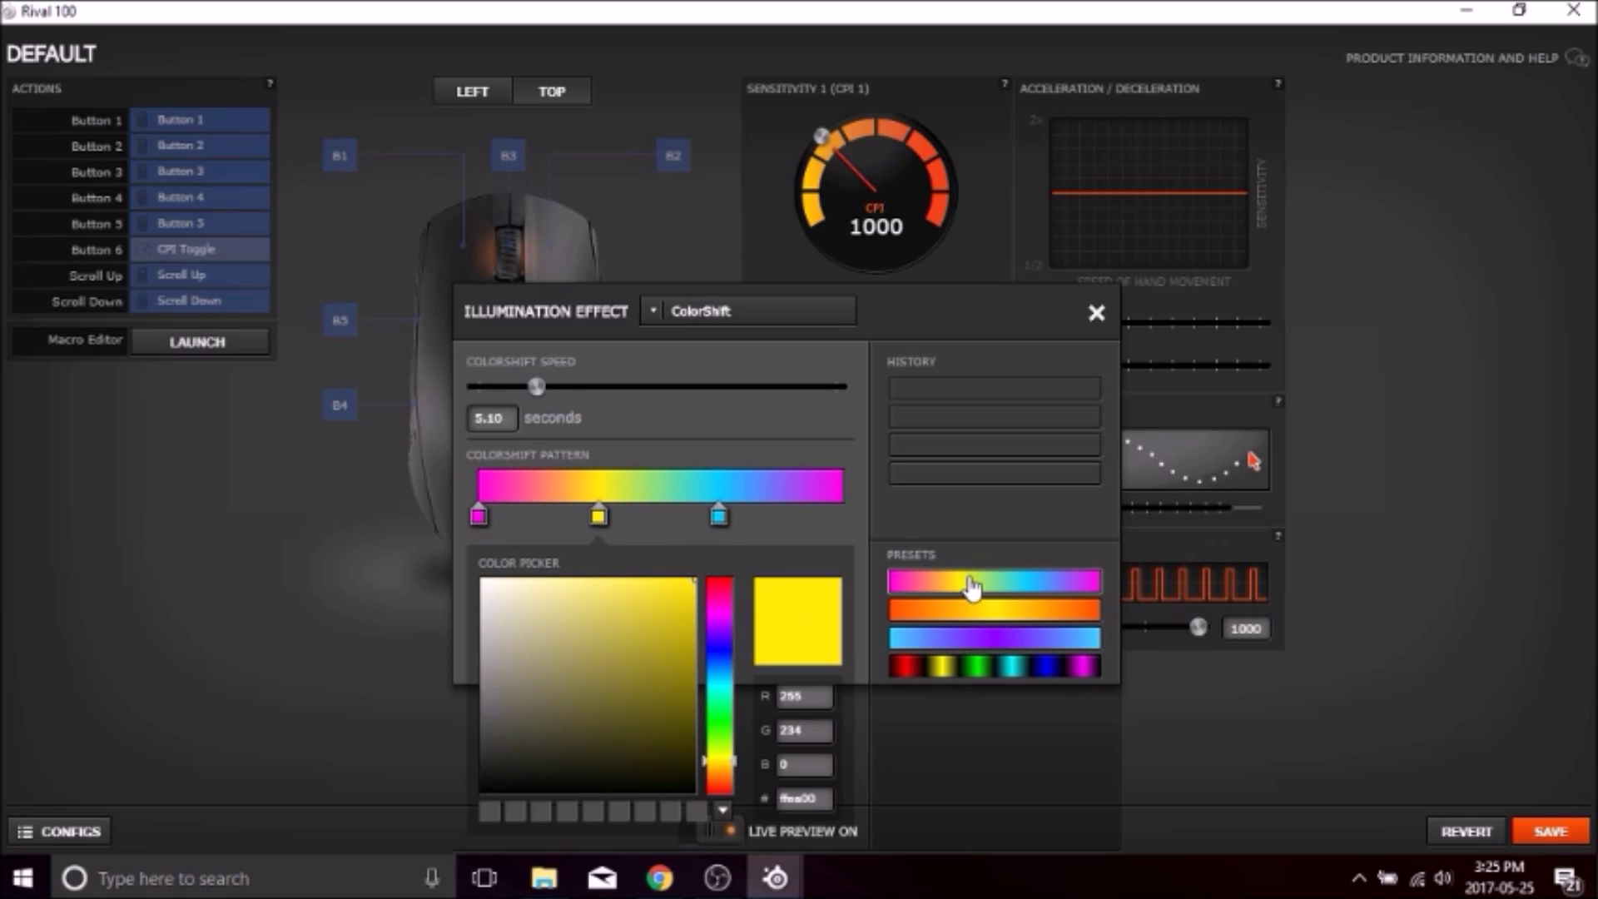
click(1004, 609)
click(993, 638)
click(998, 610)
click(999, 665)
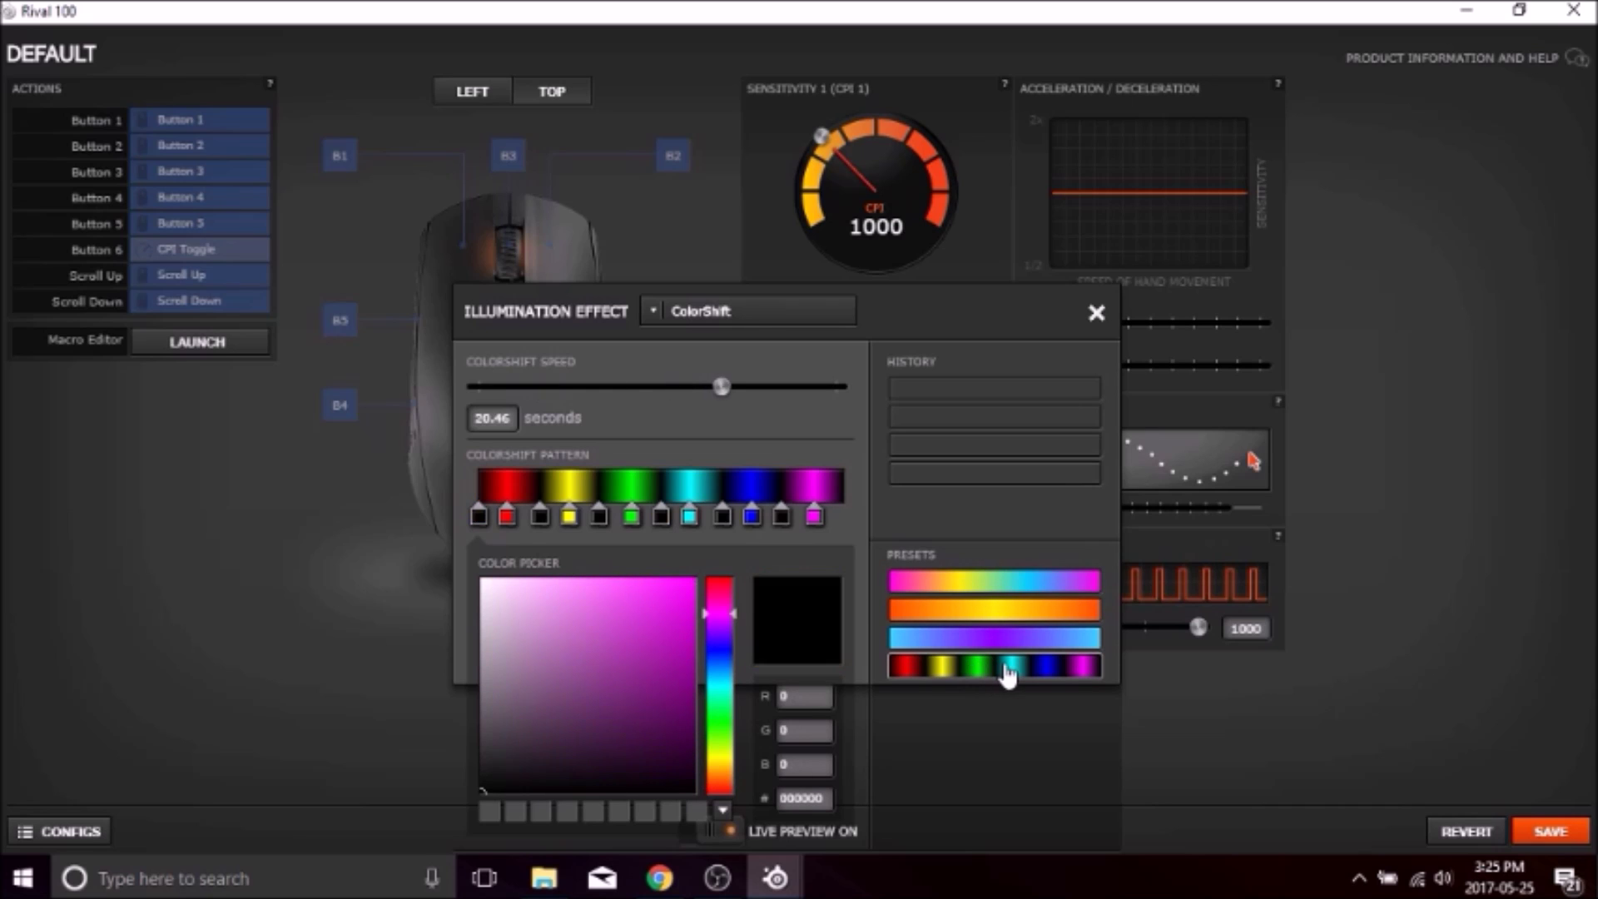
Set the ColorShift cycle to about 23.9 seconds and close the illumination settings.
drag(721, 386, 747, 386)
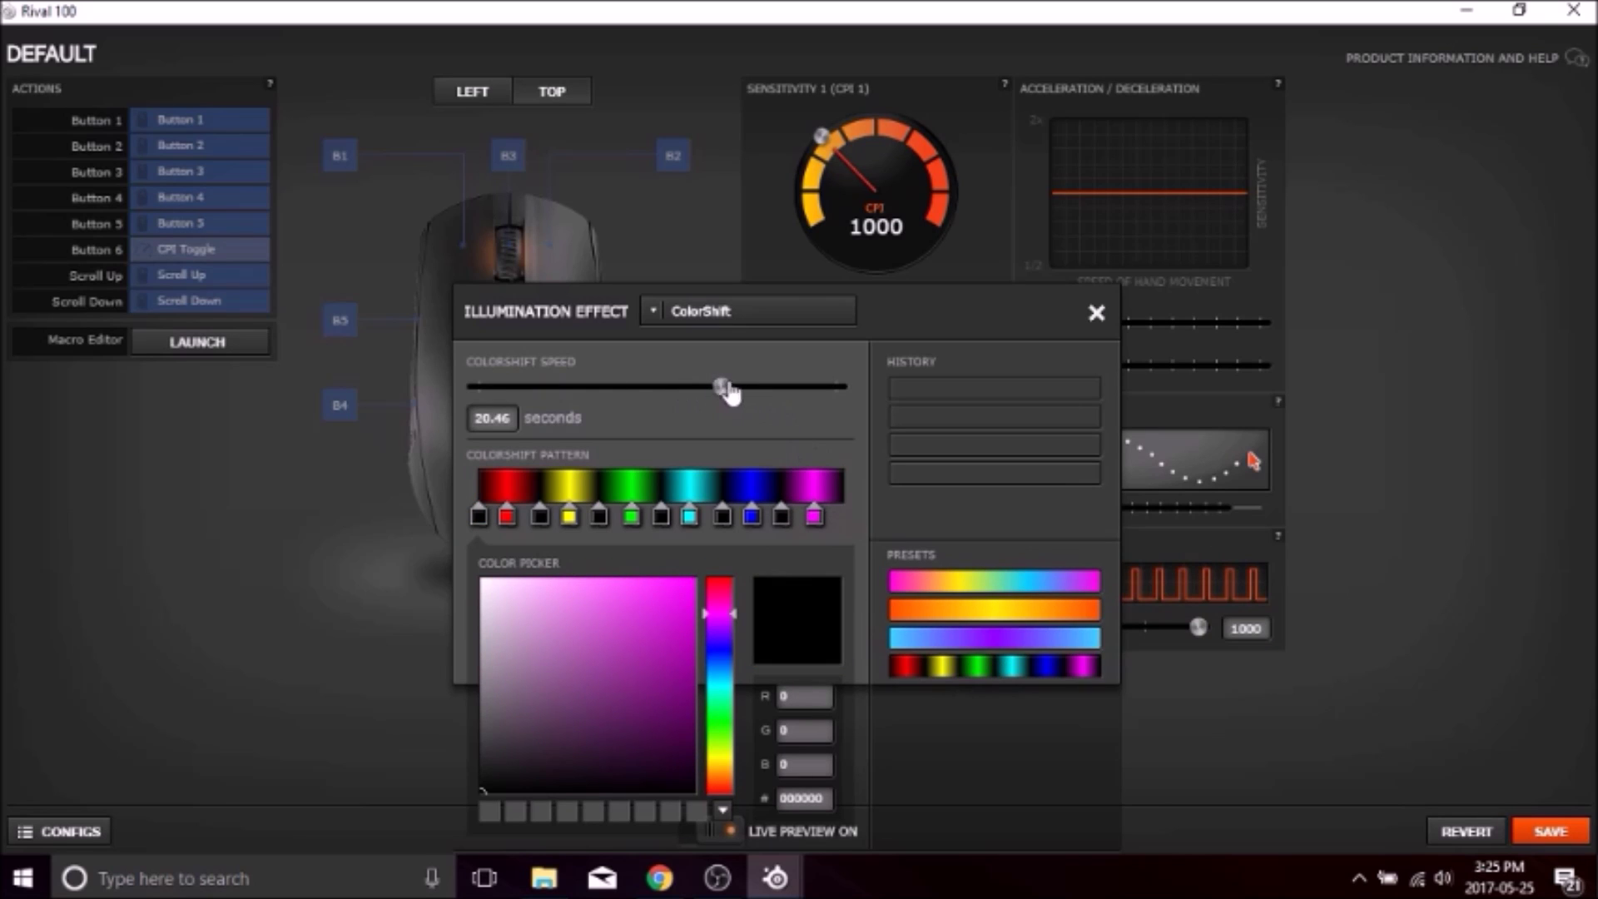
drag(639, 389, 400, 396)
drag(479, 387, 679, 391)
drag(679, 392, 767, 399)
drag(928, 321, 909, 184)
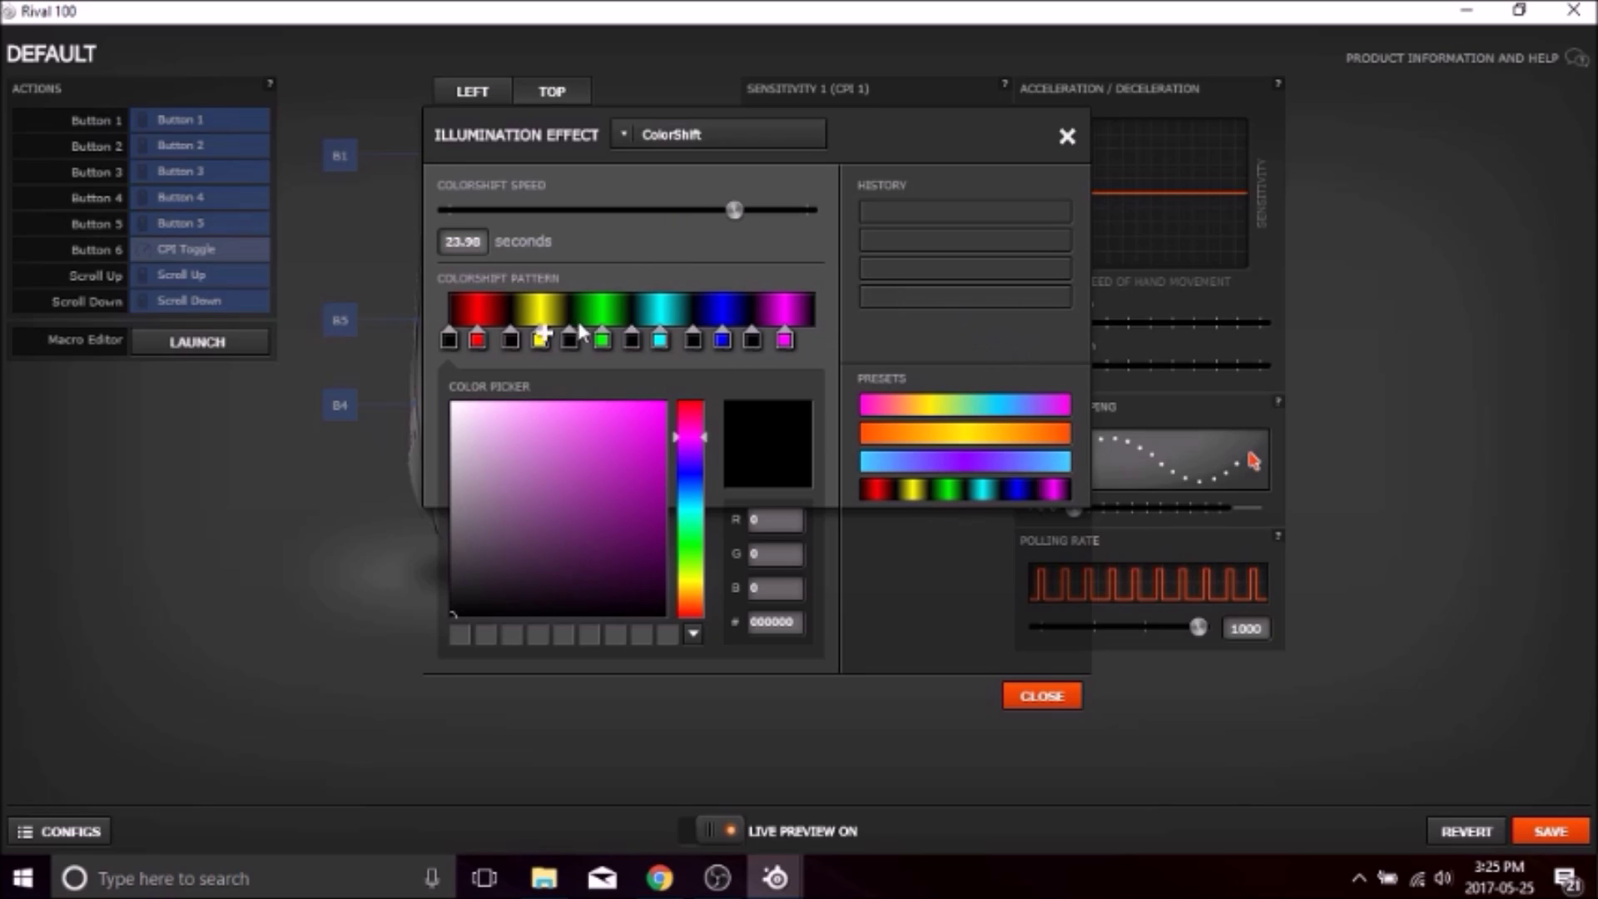
click(1041, 697)
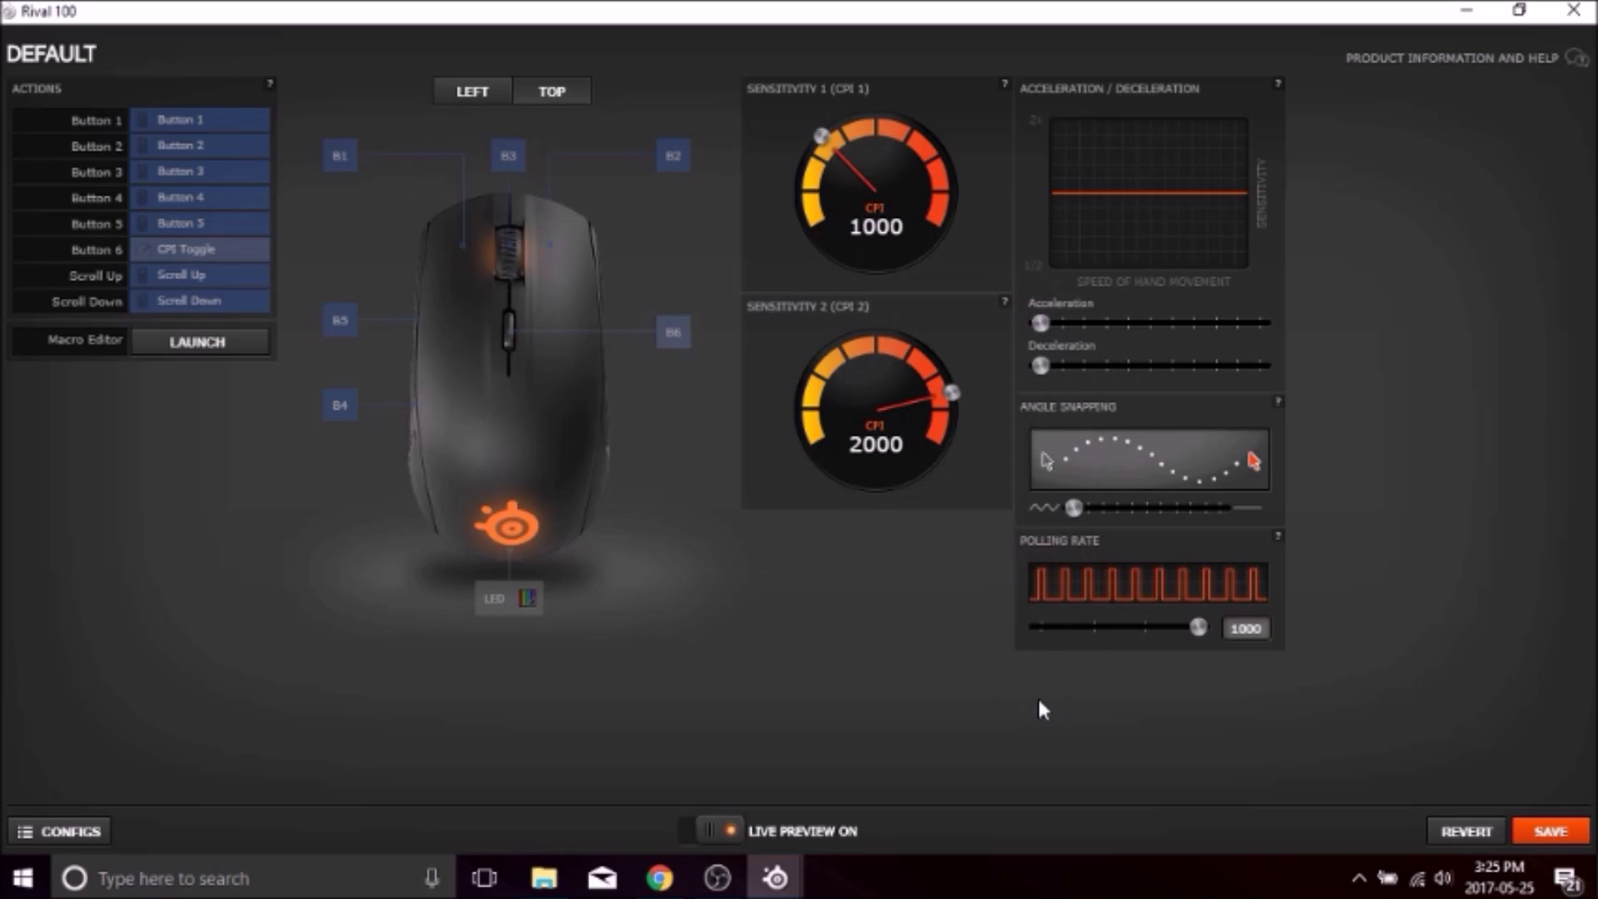